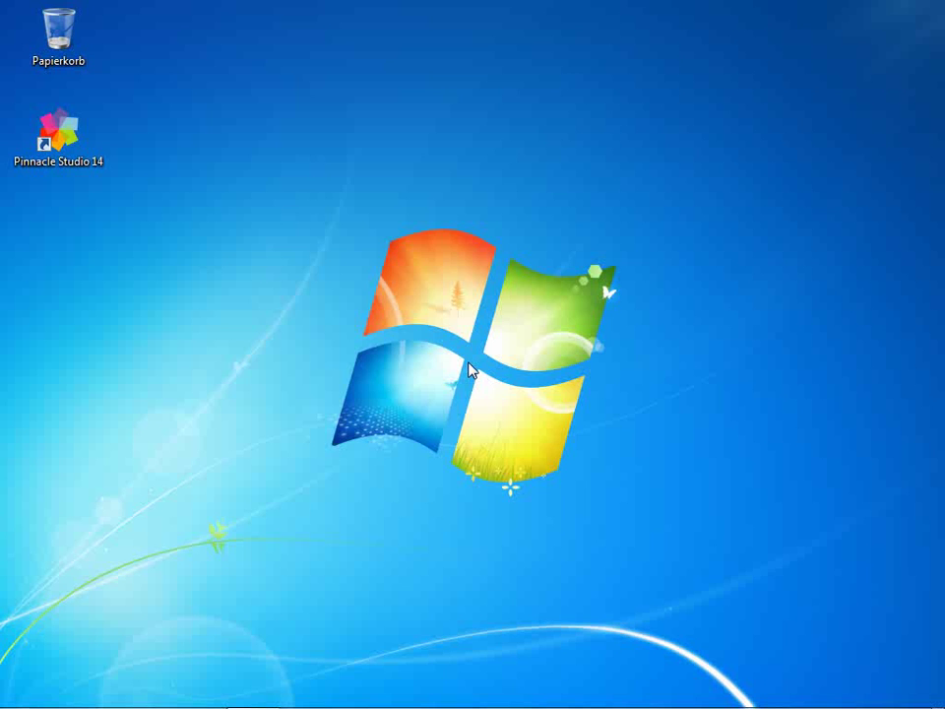
mouse_move(211, 705)
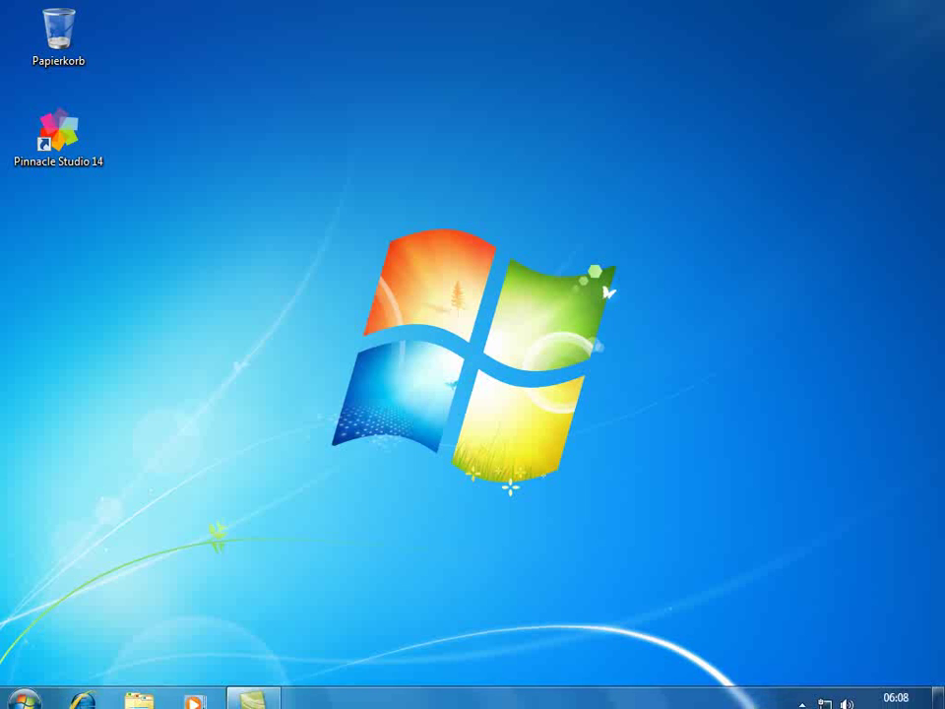
click(85, 700)
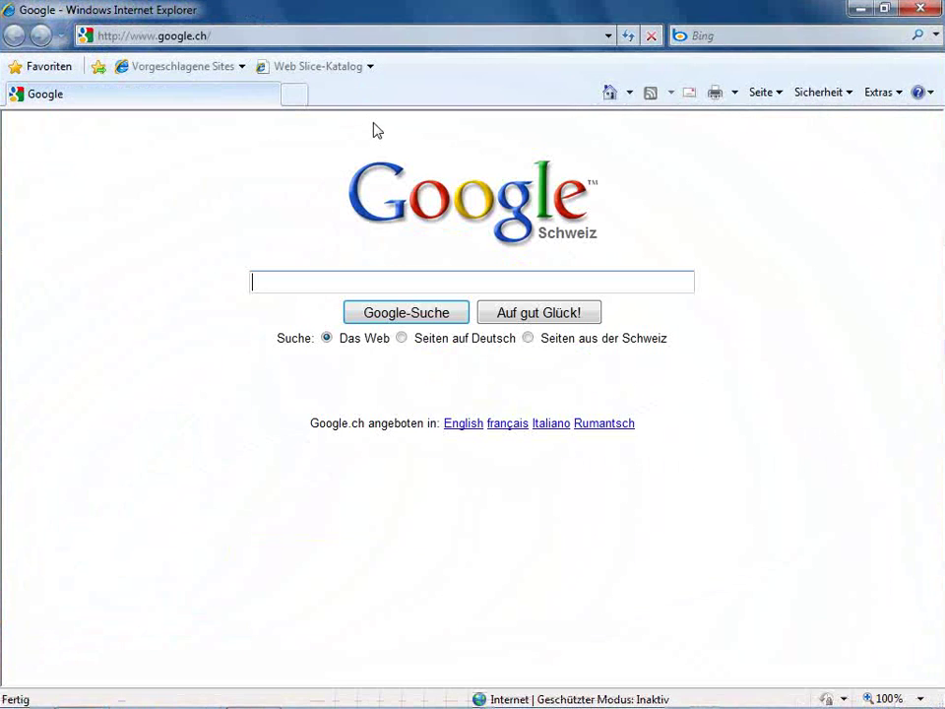
click(331, 36)
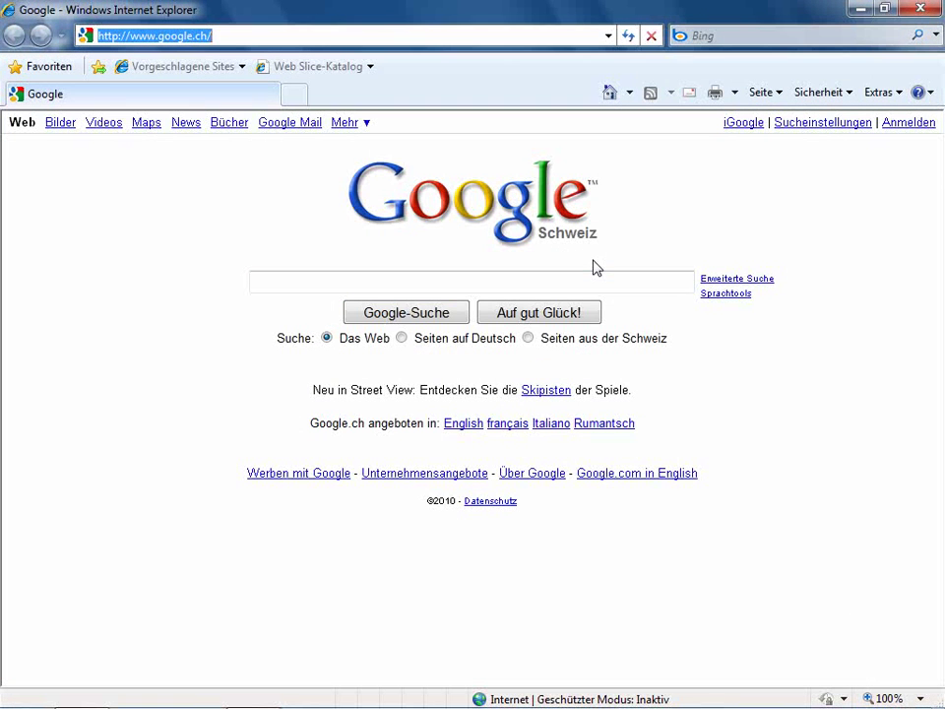
text(www.audio)
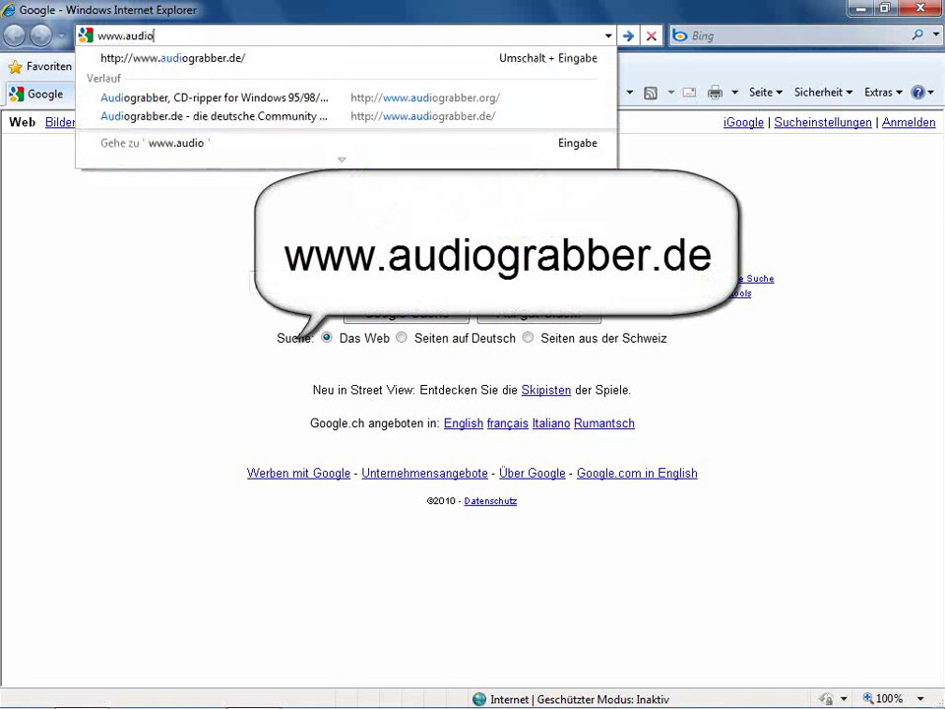
text(grabber.de)
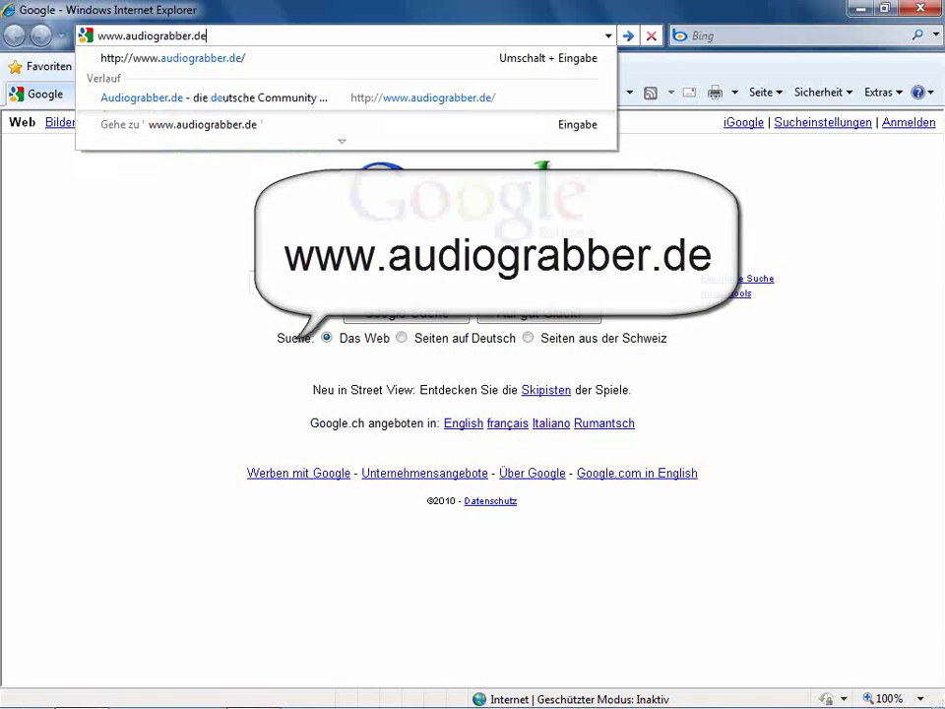
key(Return)
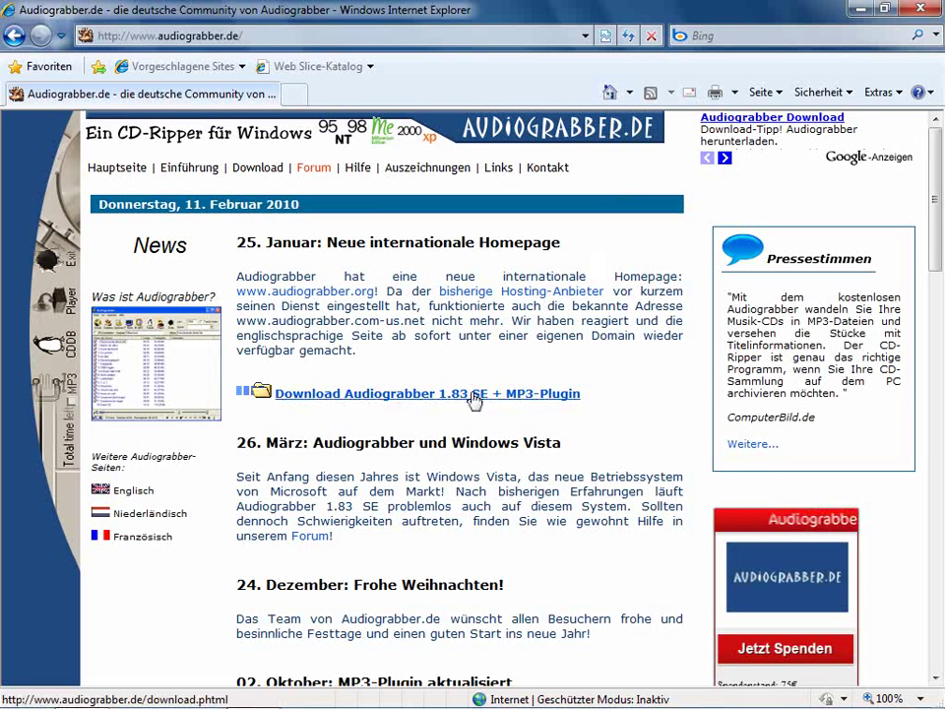
Download Audiograbber 1.83 SE from the site's download page and save agsetup183se.exe to the desktop.
click(419, 395)
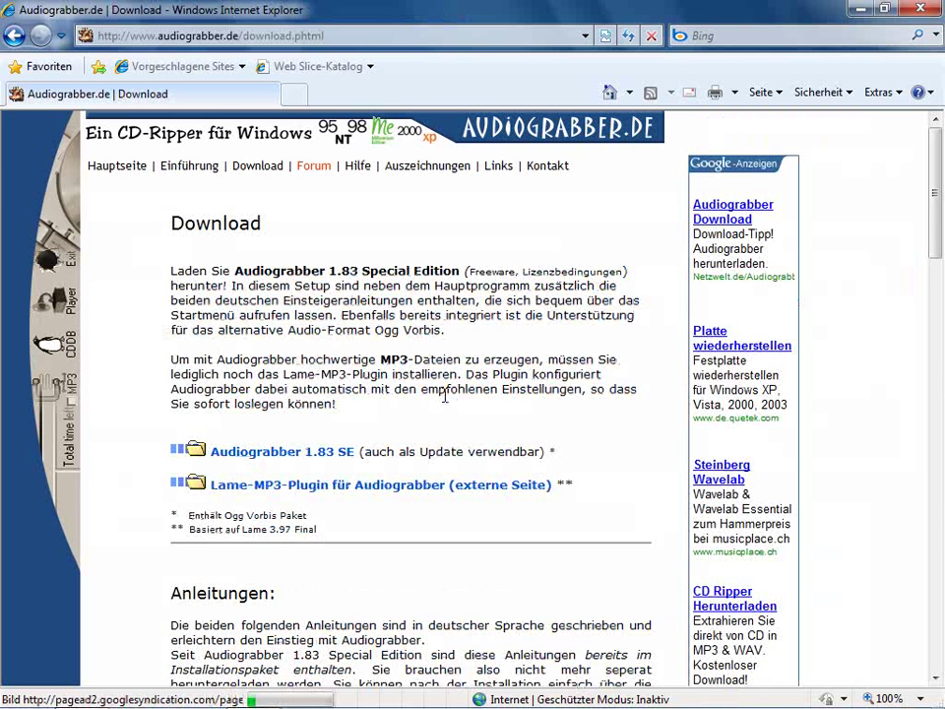
click(347, 451)
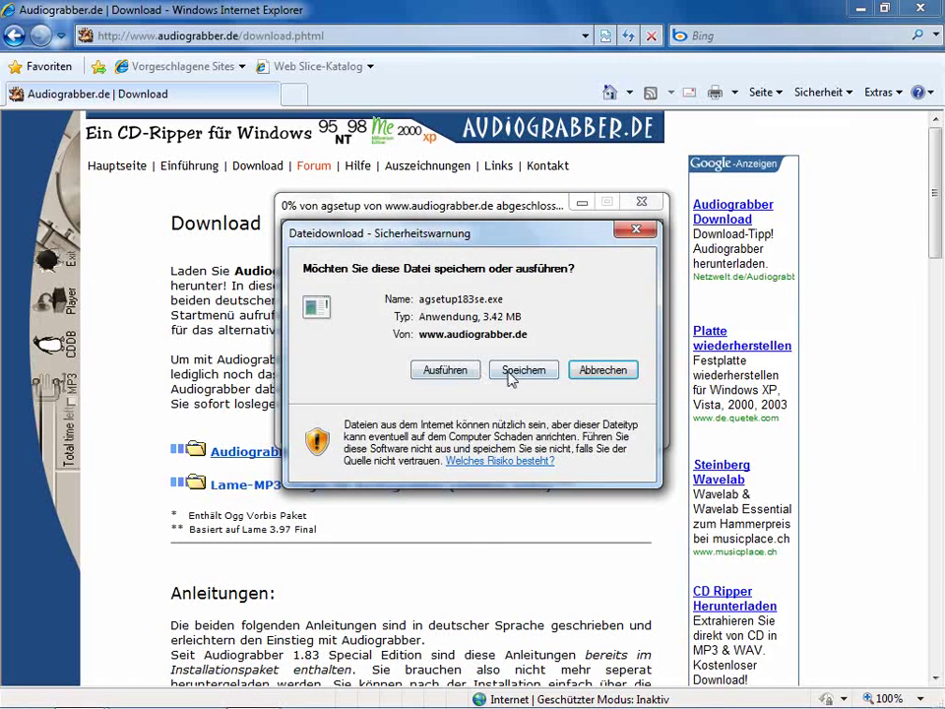
click(523, 371)
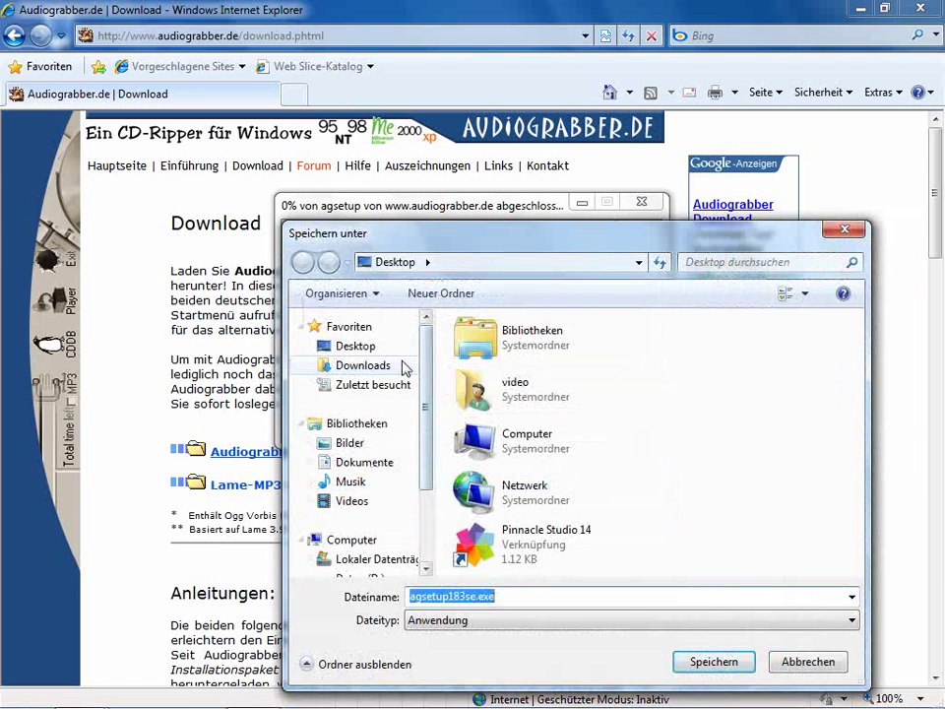
click(356, 348)
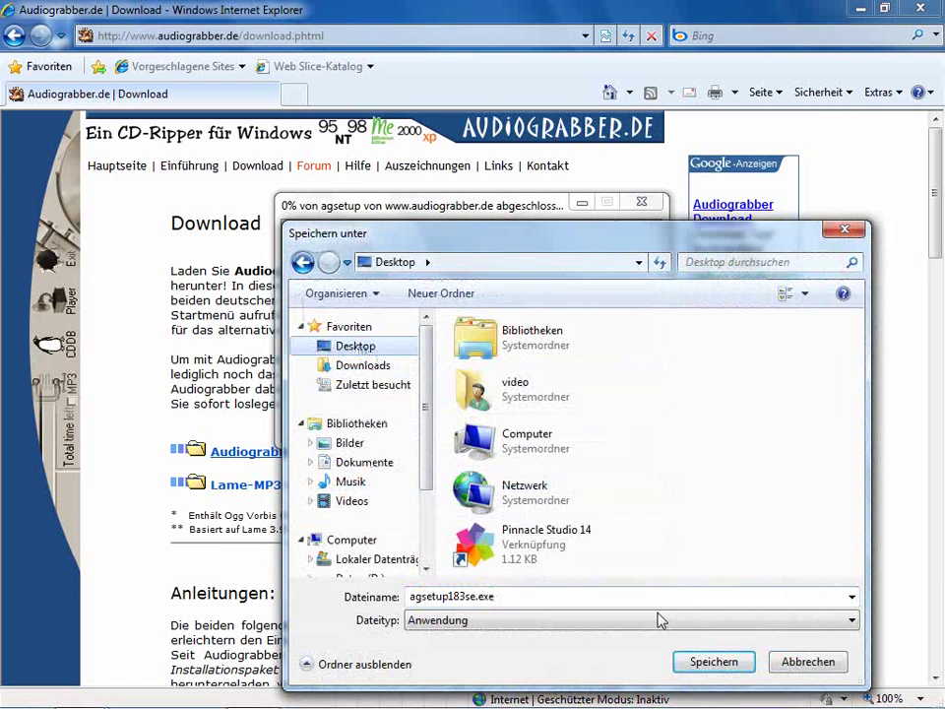
click(703, 660)
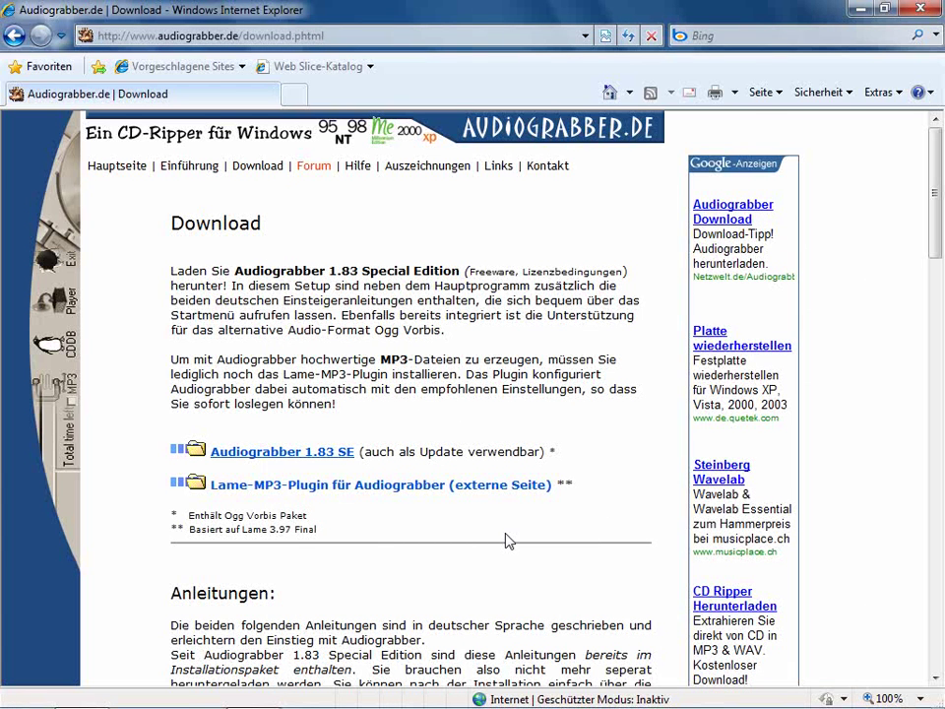
Run agsetup183se.exe from the desktop with Deutsch as installer language and accept the licence agreement.
click(861, 9)
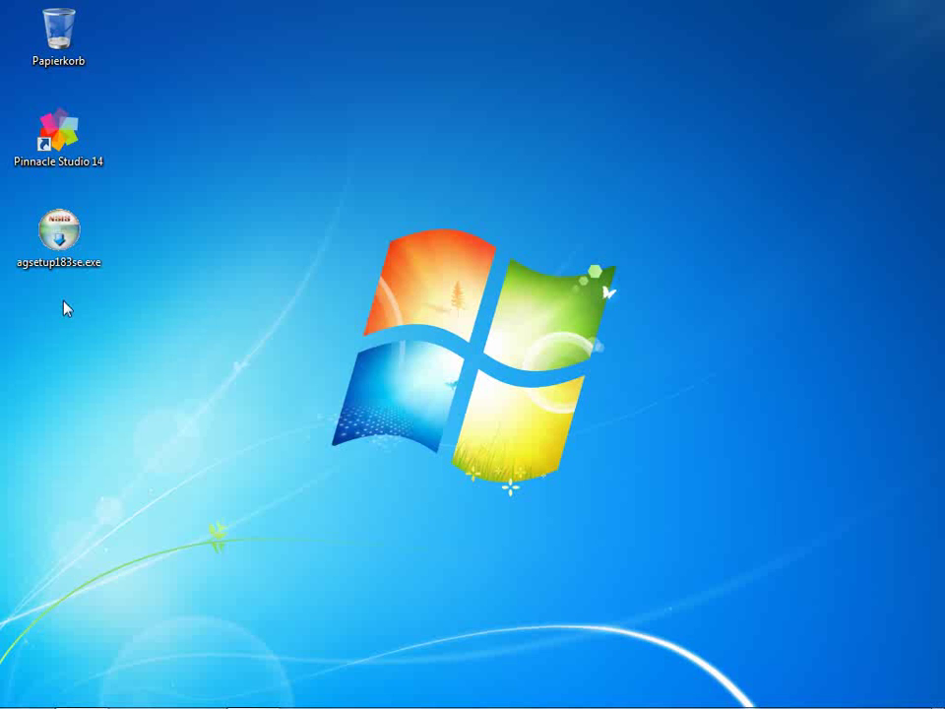
double_click(61, 235)
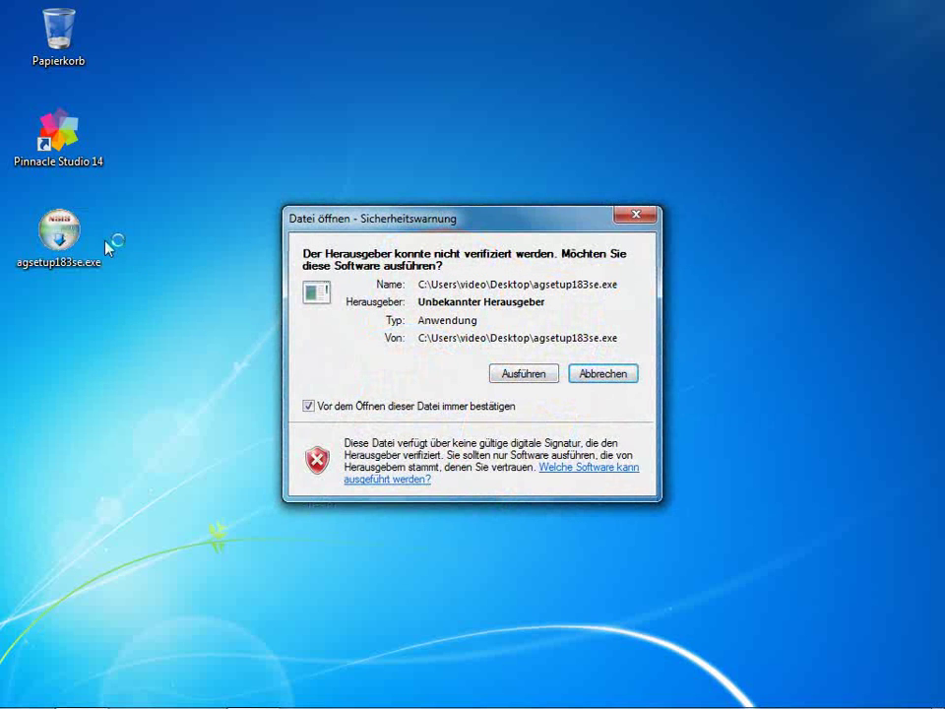
click(517, 378)
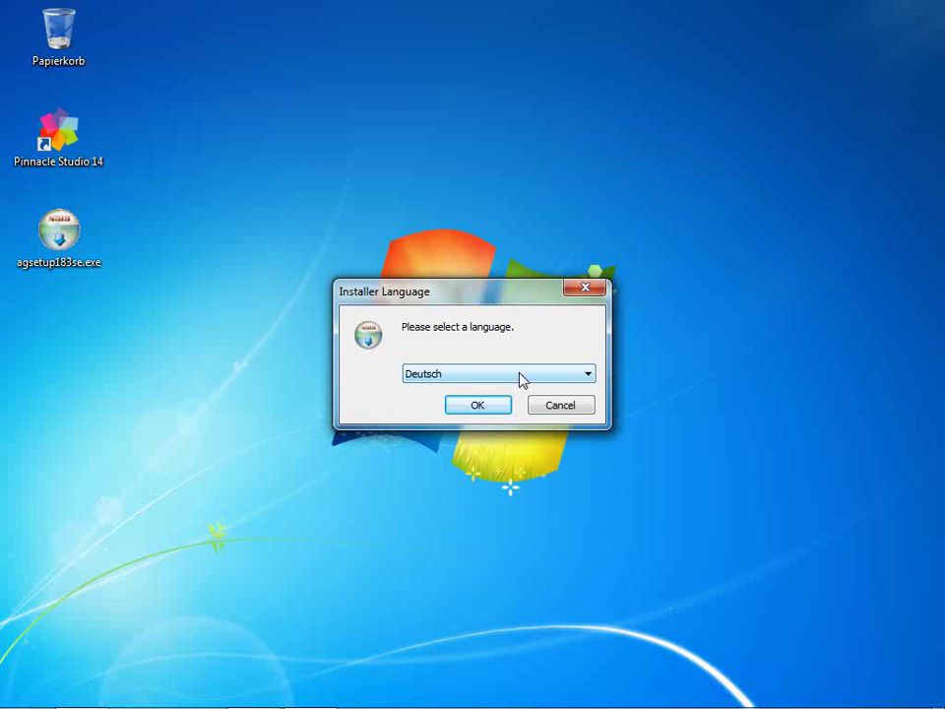
click(479, 408)
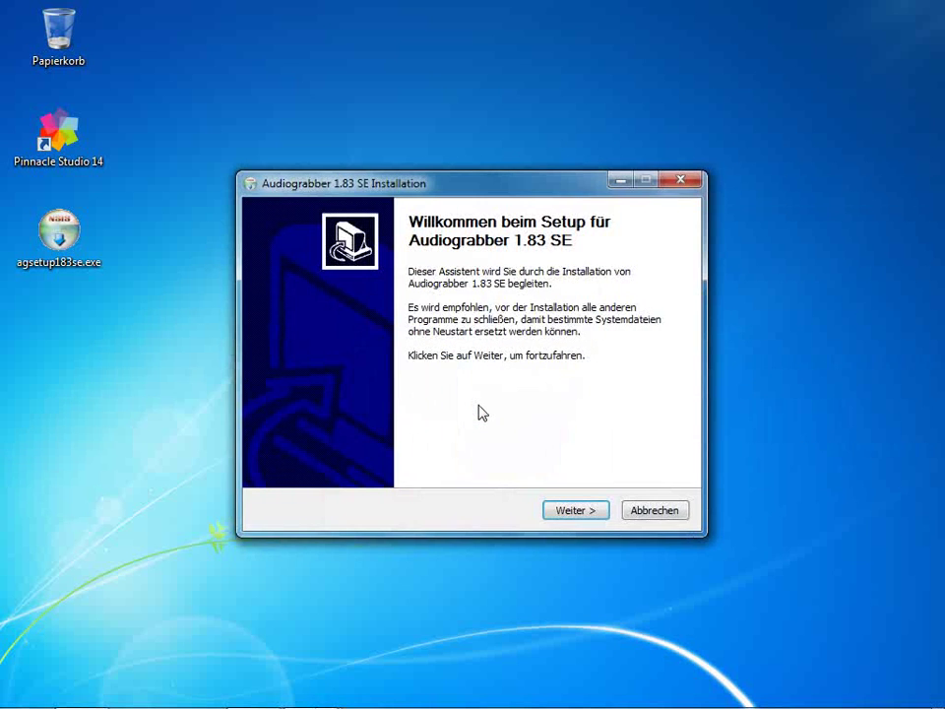
click(580, 512)
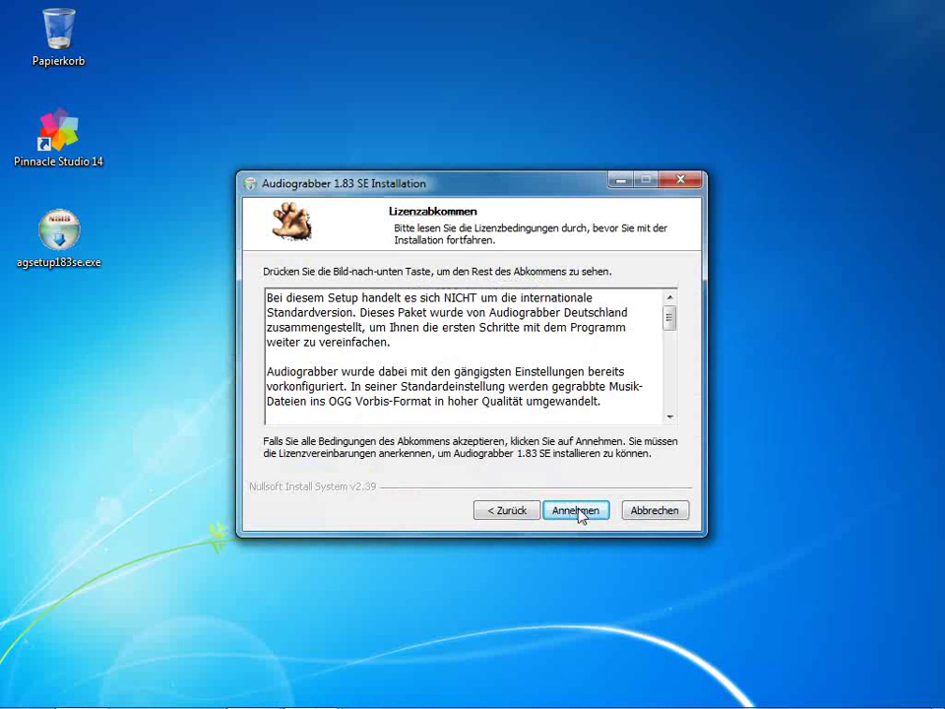
click(576, 512)
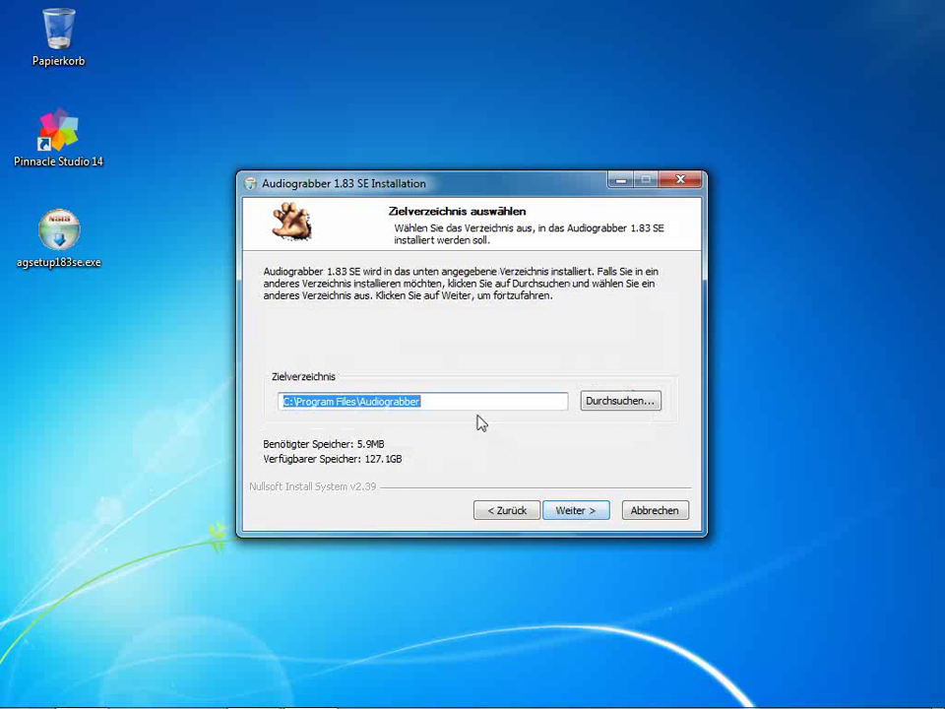
Install Audiograbber in C:\Program Files\Audiograbber without the eBay toolbar, and move agsetup183se.exe to the recycle bin.
click(580, 511)
click(270, 287)
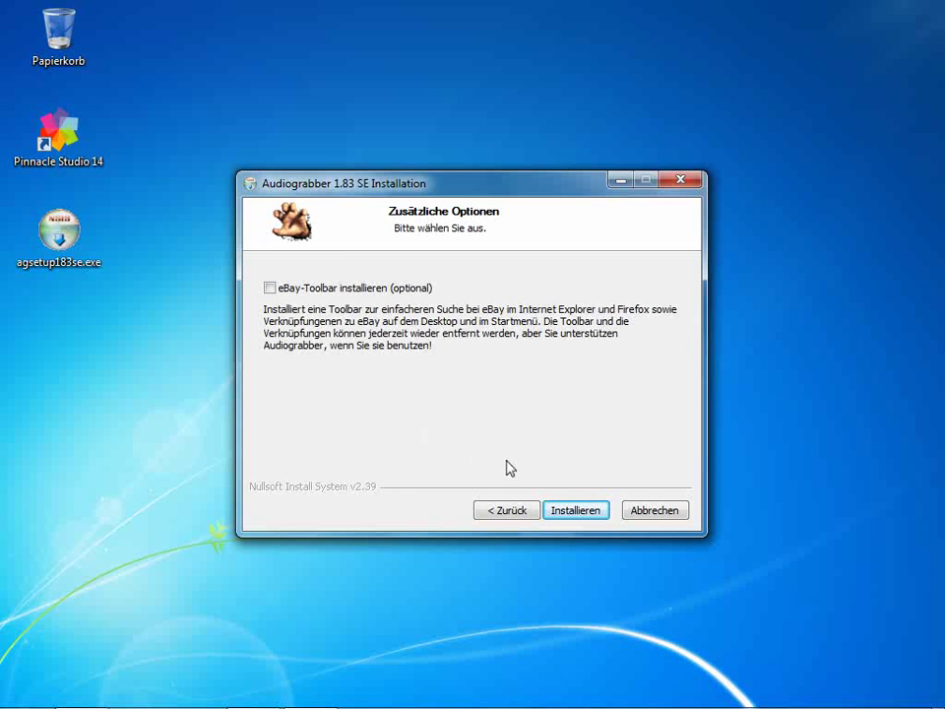
click(578, 511)
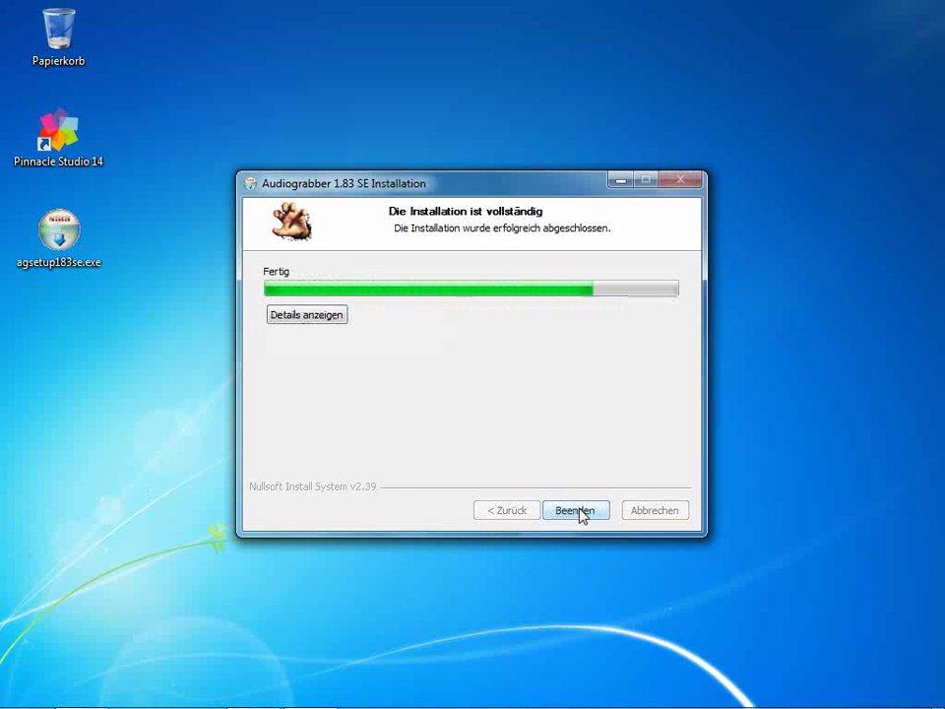
click(580, 511)
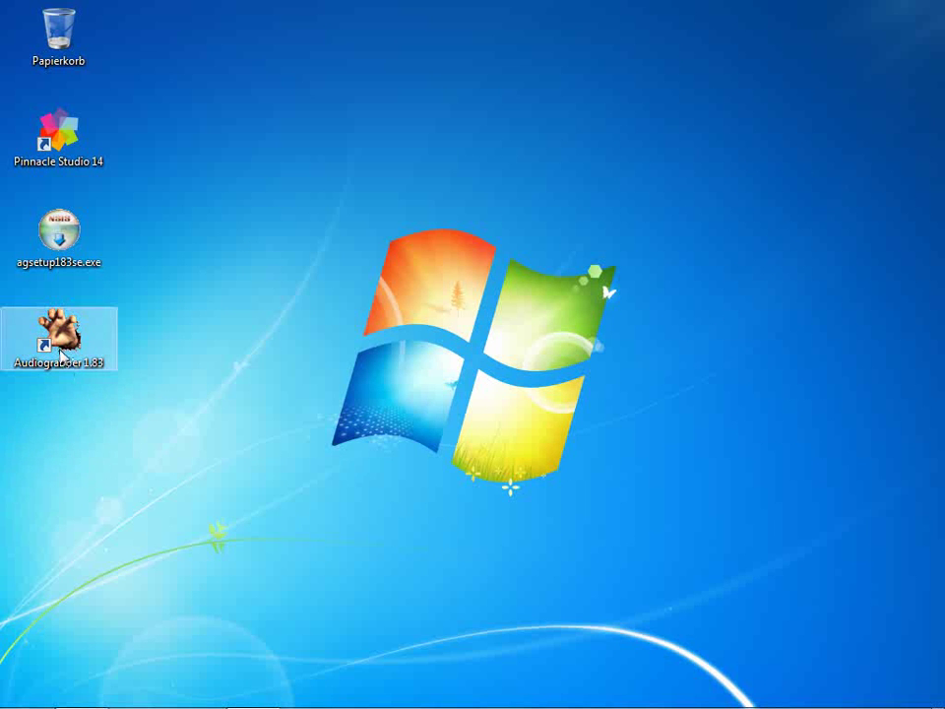
drag(61, 246, 70, 46)
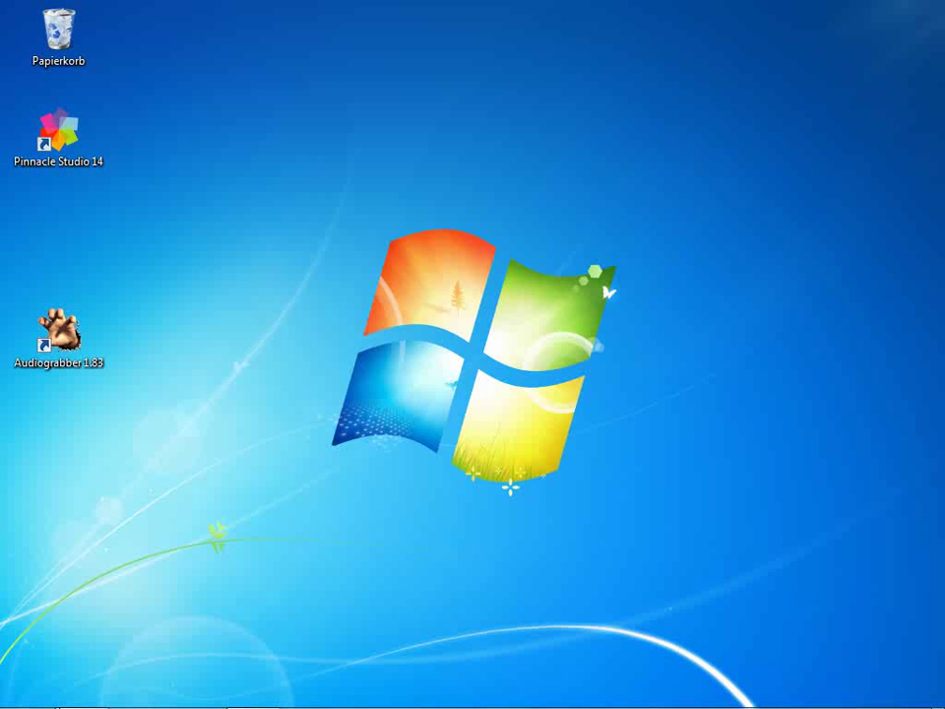
Download the Lame-MP3-Plugin version 3.98.2 for Audiograbber, save lameplugin.exe to the desktop and close both browser windows.
click(81, 688)
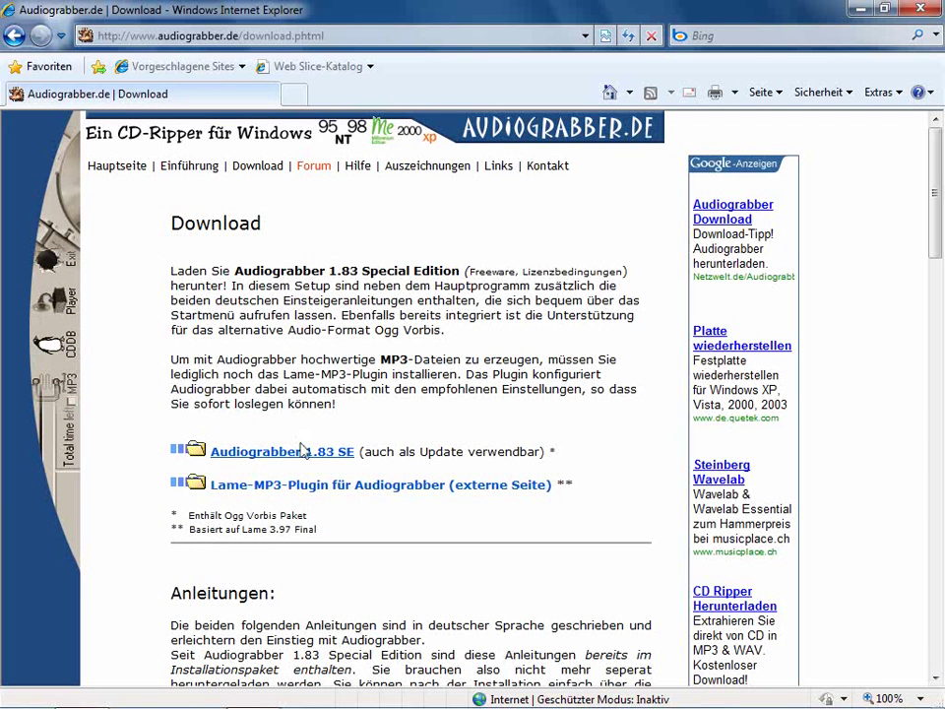
click(416, 489)
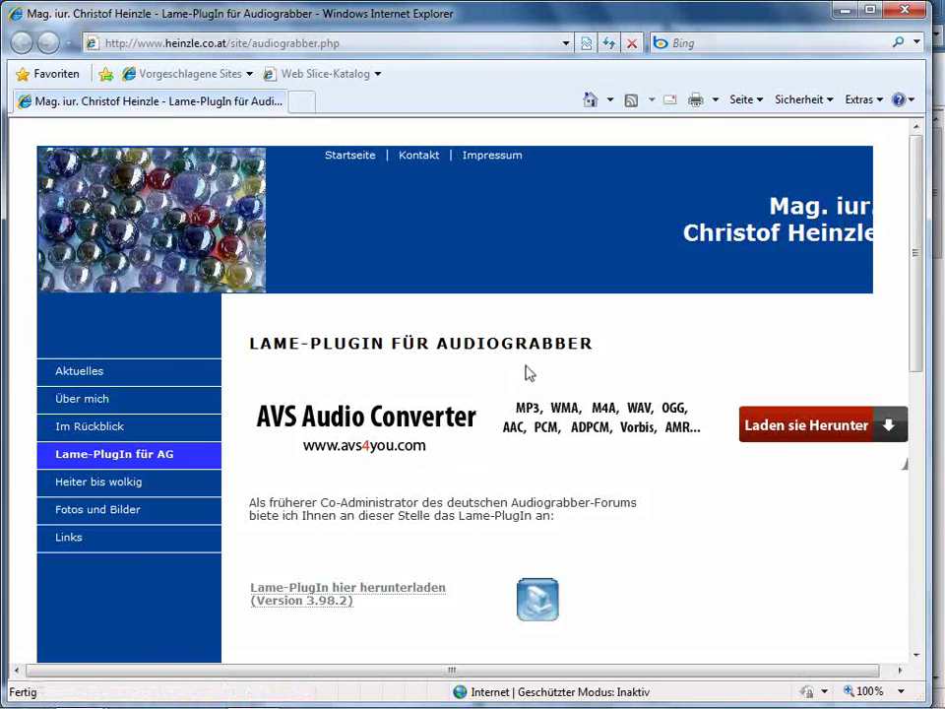
scroll(526, 372, down, 3)
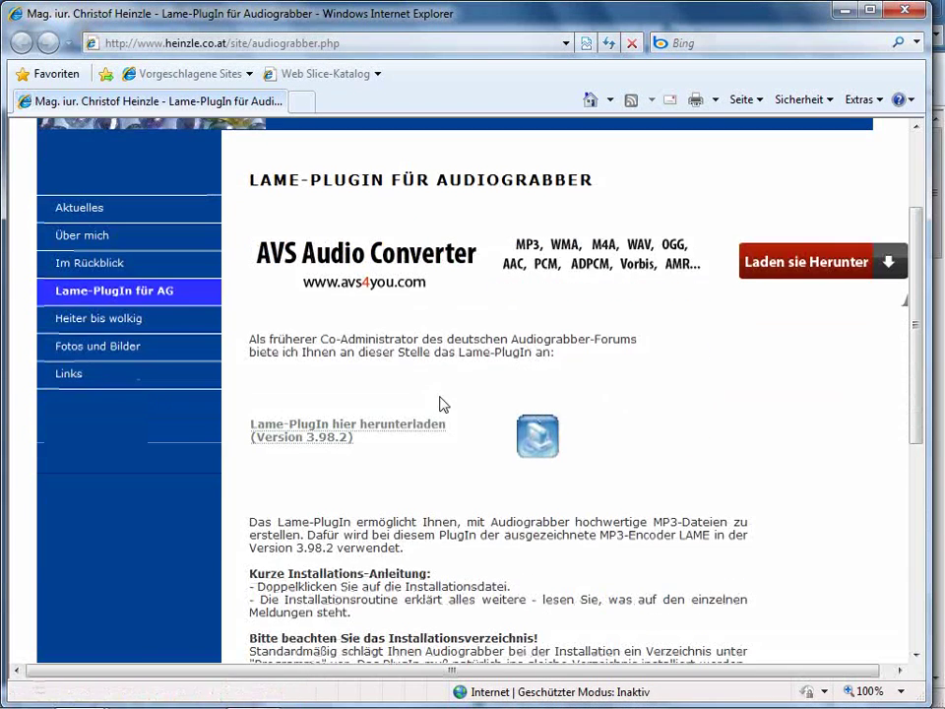
click(394, 431)
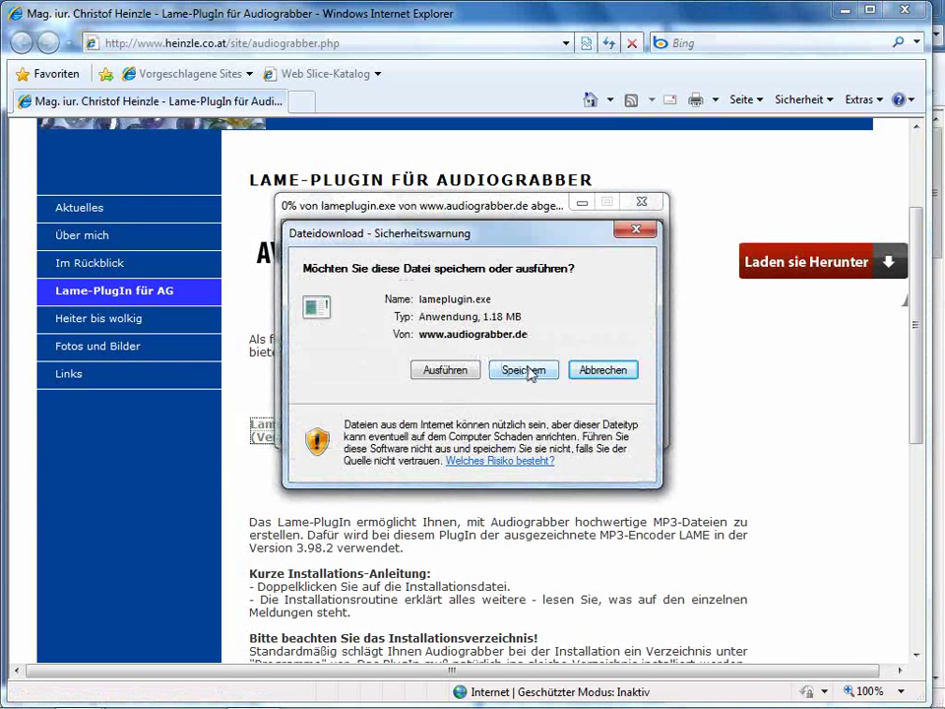
click(523, 370)
click(345, 346)
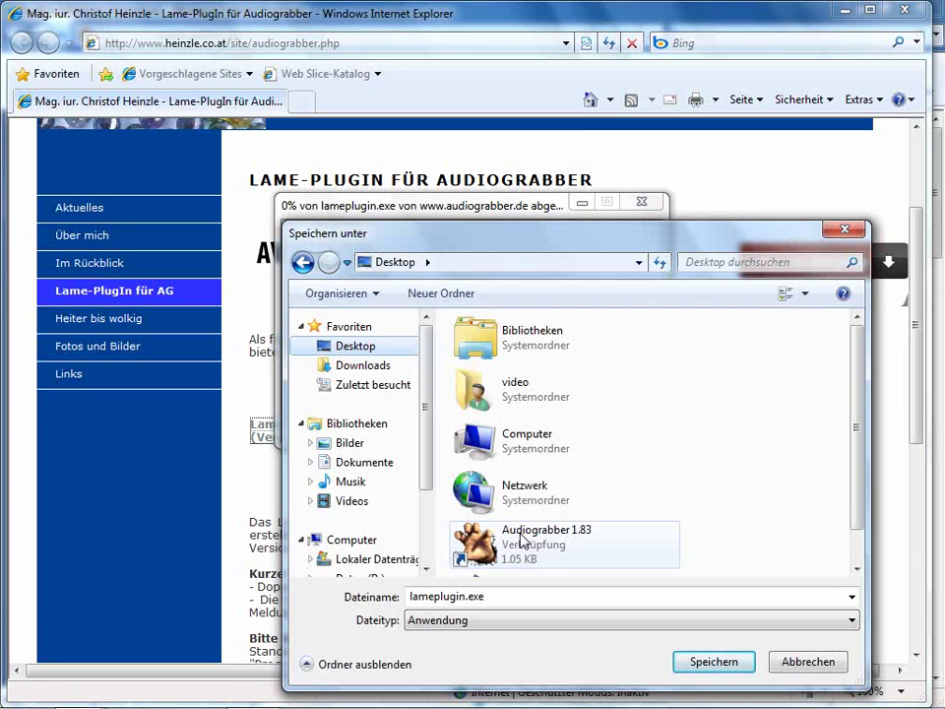
click(713, 661)
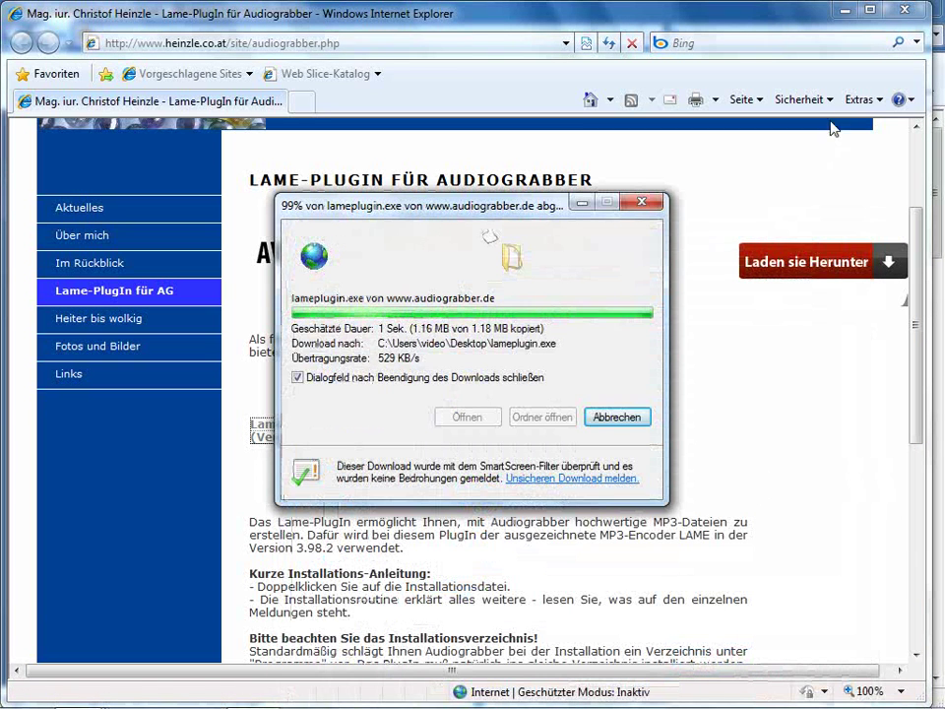
click(908, 10)
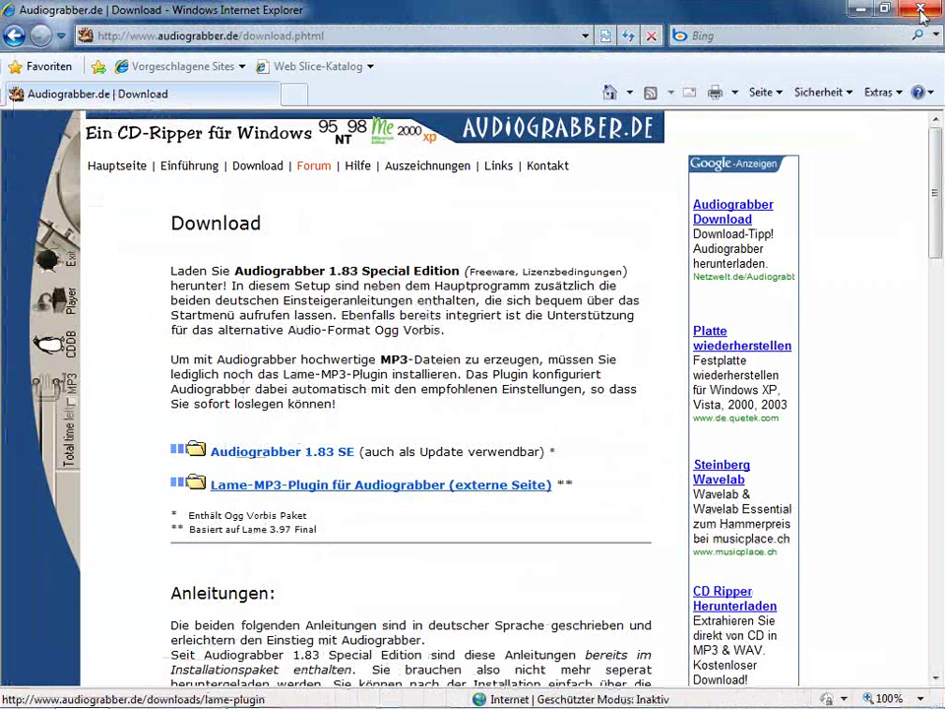
click(922, 11)
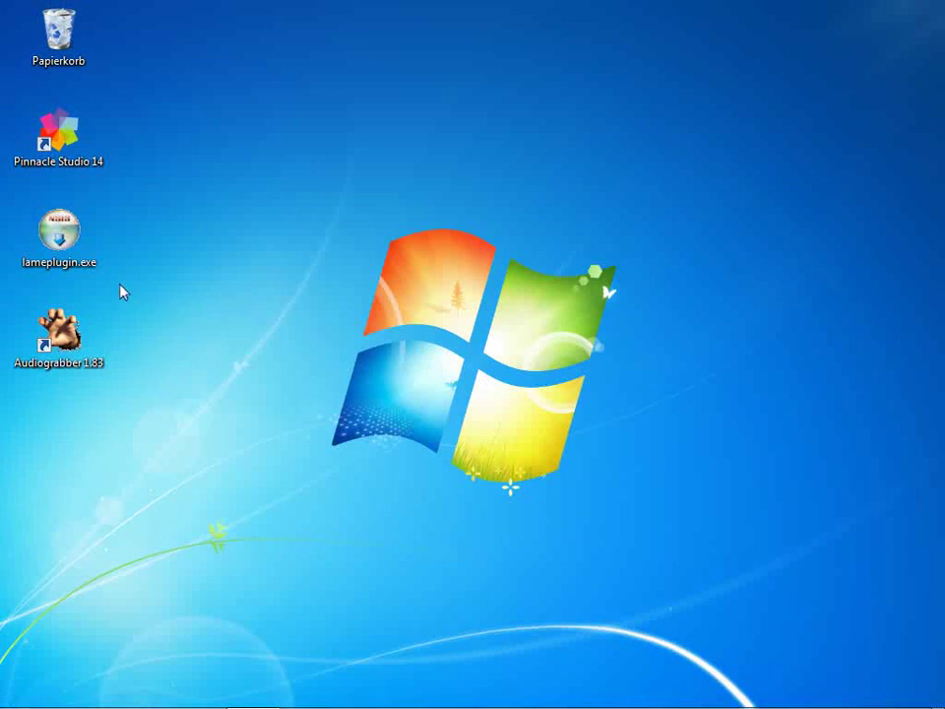
Run lameplugin.exe in Deutsch, accepting the licence agreement and the destination folder C:\Program Files\Audiograbber.
click(59, 241)
double_click(61, 241)
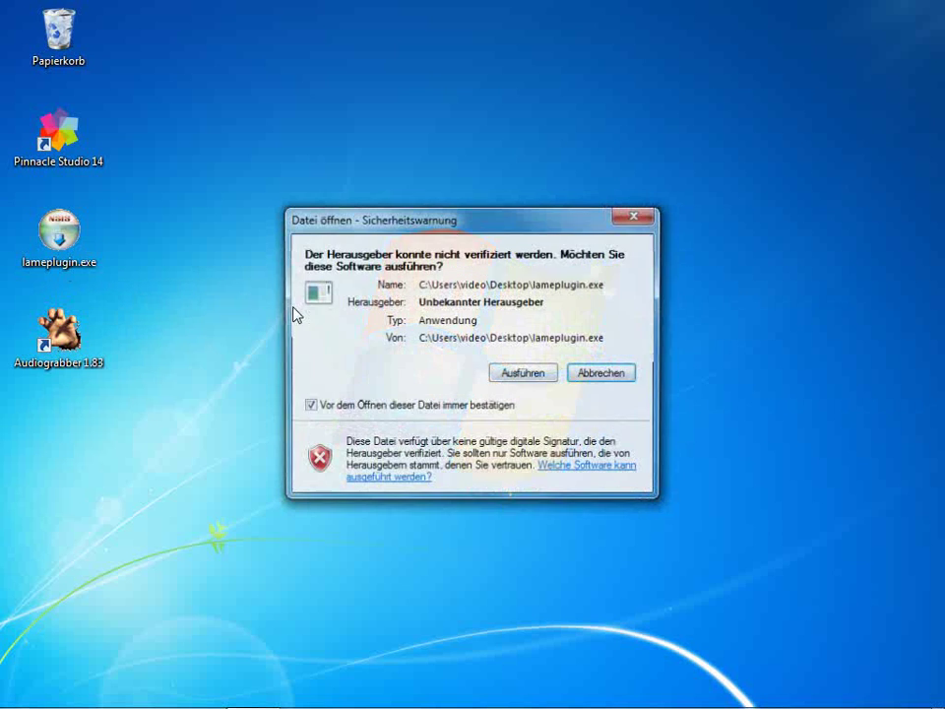
click(513, 374)
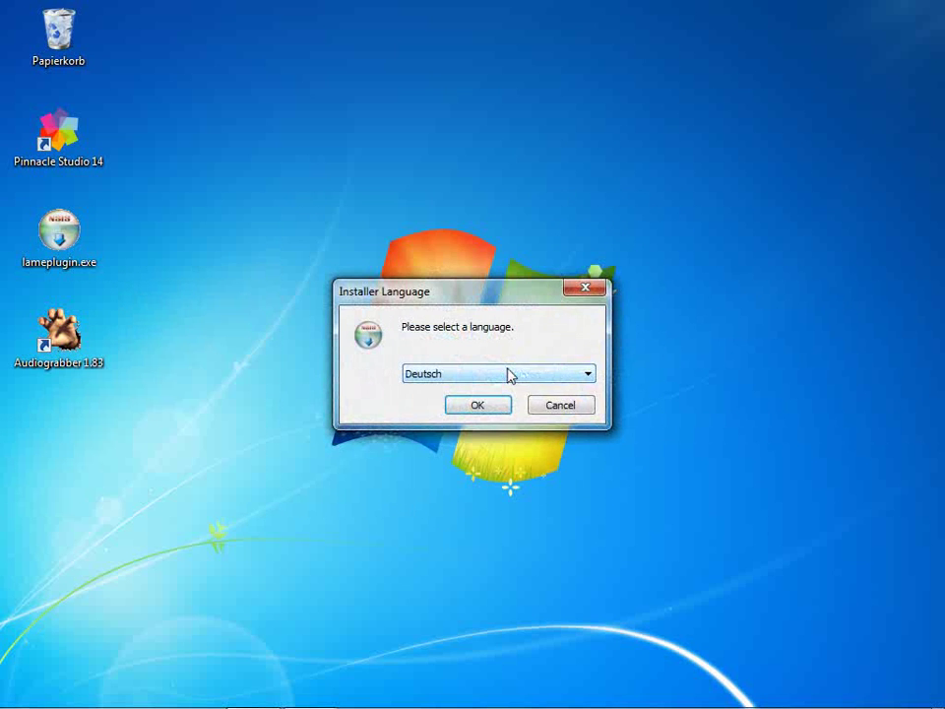
click(496, 407)
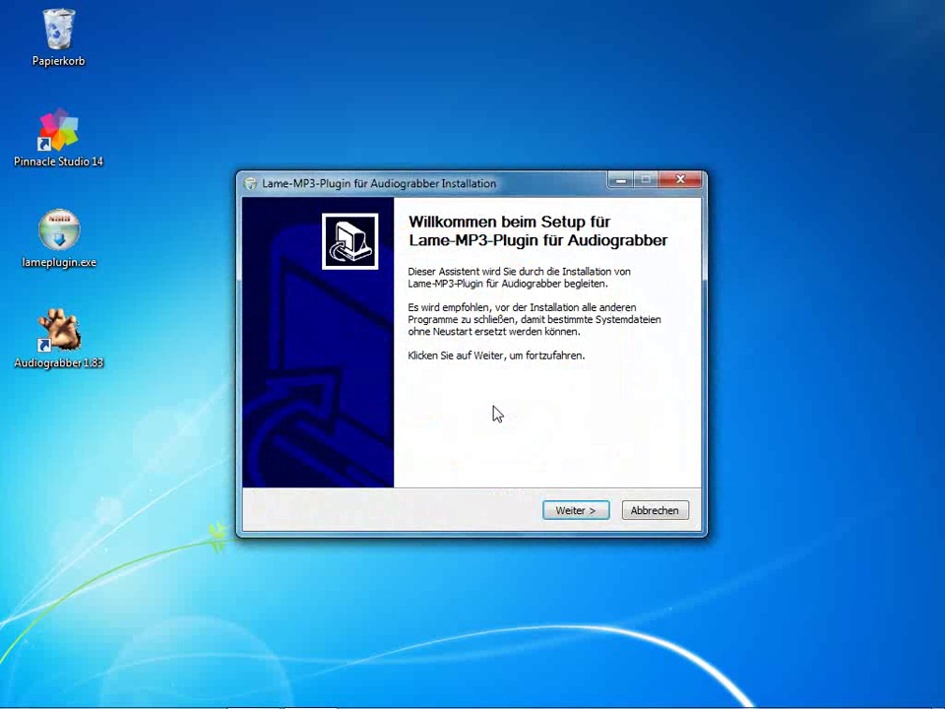
click(576, 512)
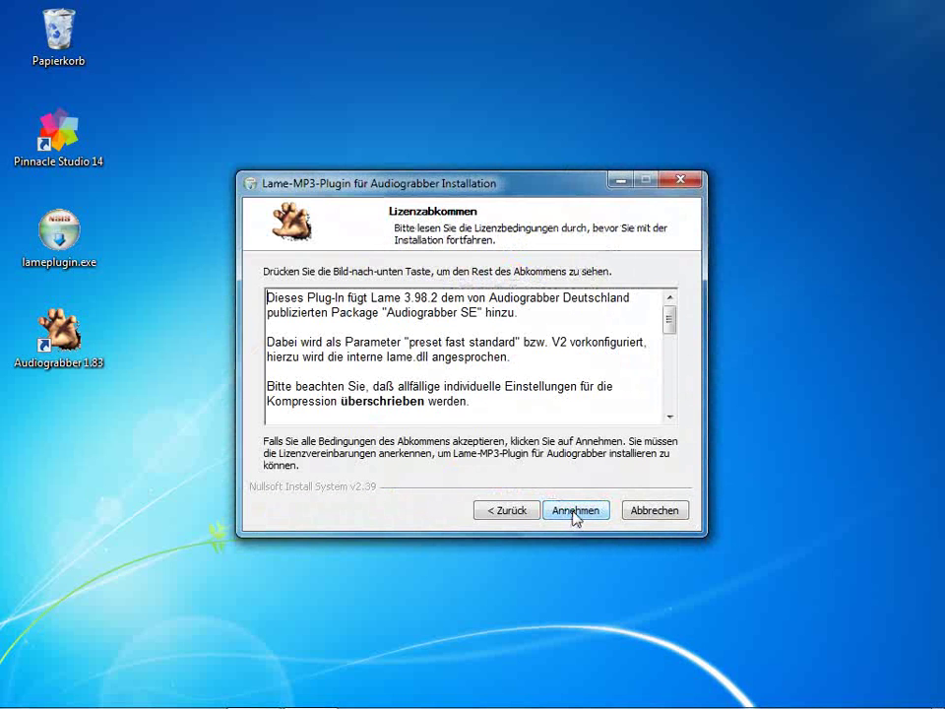
click(576, 511)
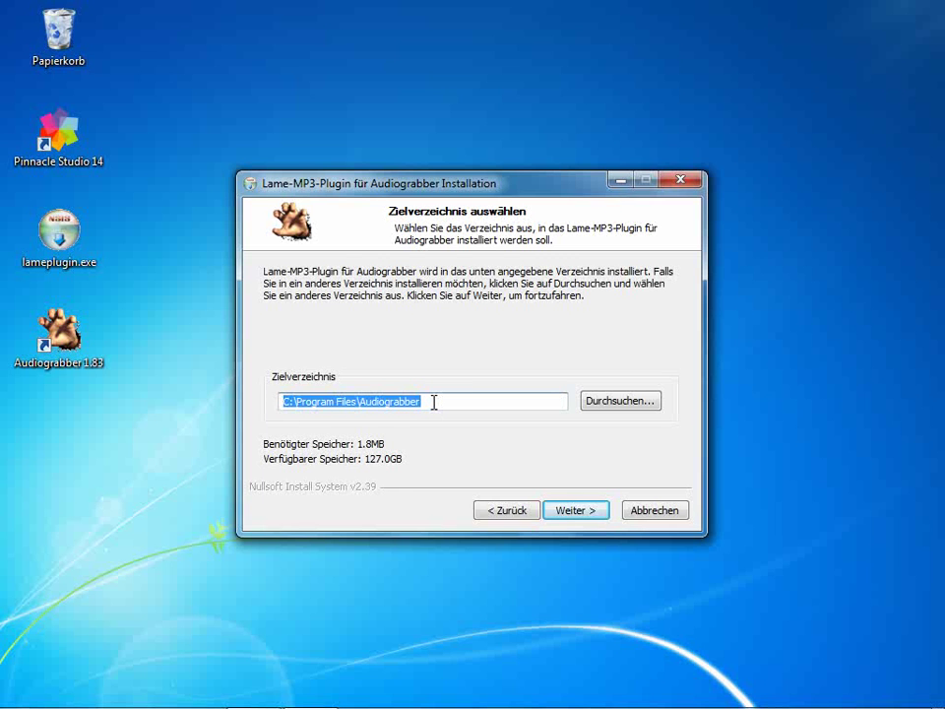
click(563, 512)
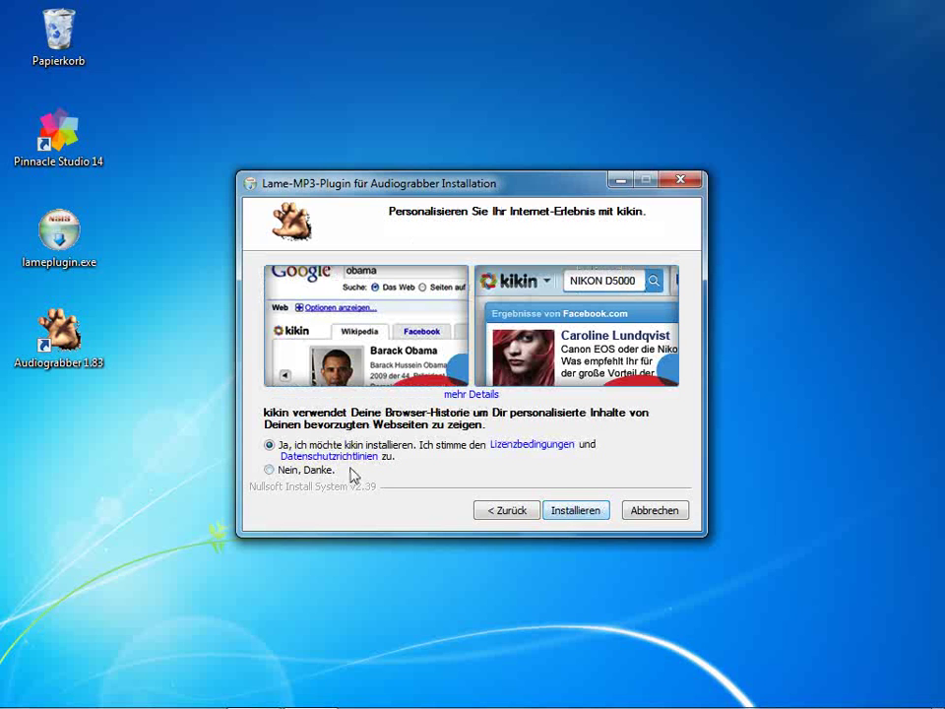
Install the Lame-MP3-Plugin without kikin, finish the setup and move lameplugin.exe to the recycle bin.
click(310, 472)
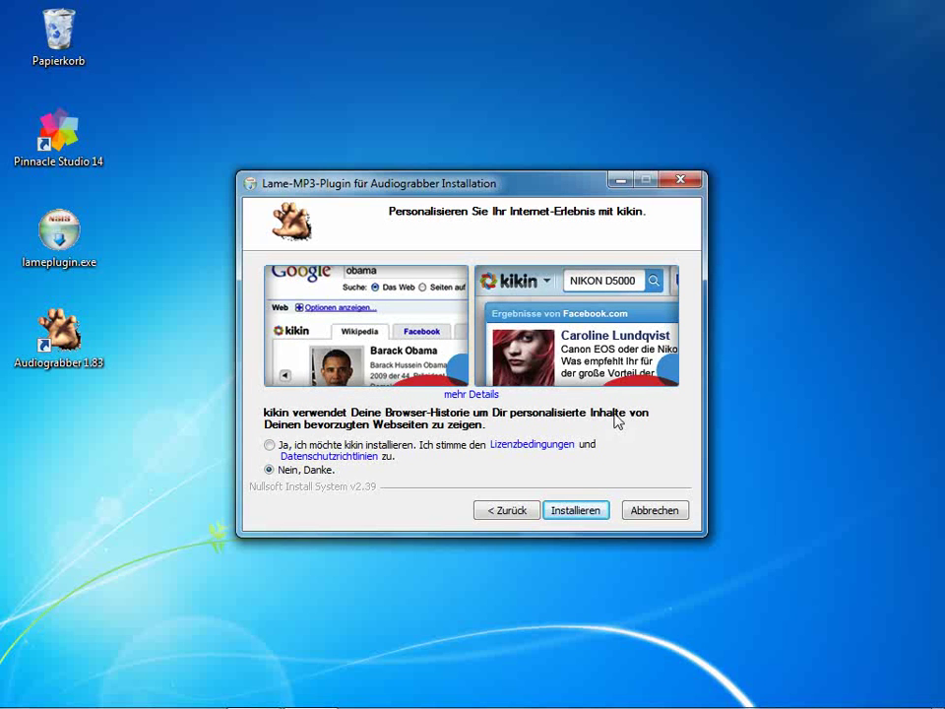
click(587, 516)
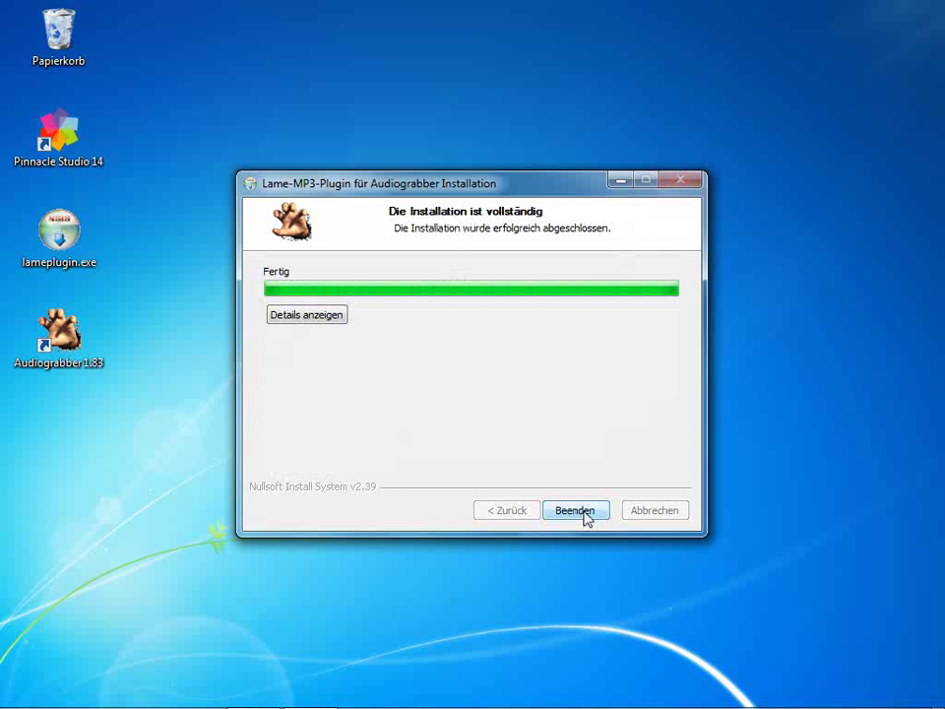
click(577, 510)
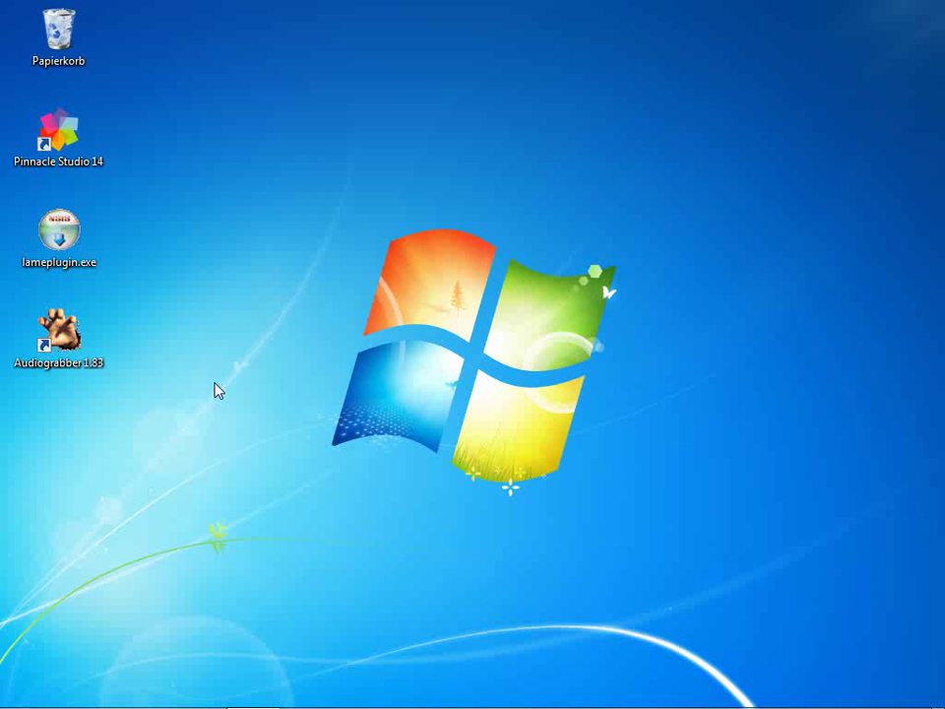
drag(61, 248, 67, 50)
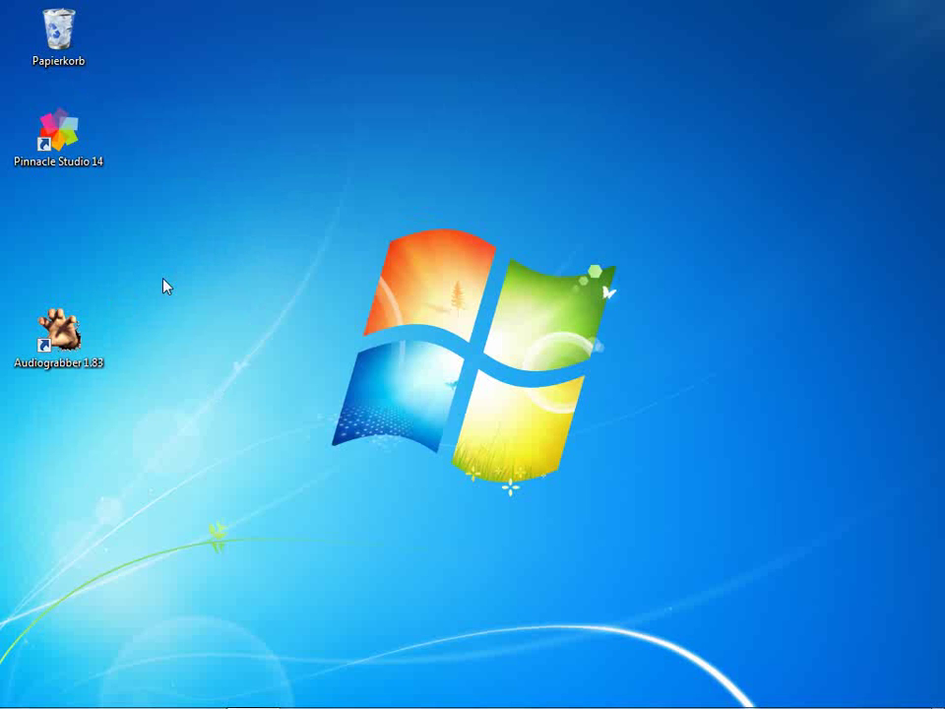
Start Audiograbber, dismiss the Tipp des Tages and accept the general settings with C:\Users\video\Music as the target folder.
double_click(59, 335)
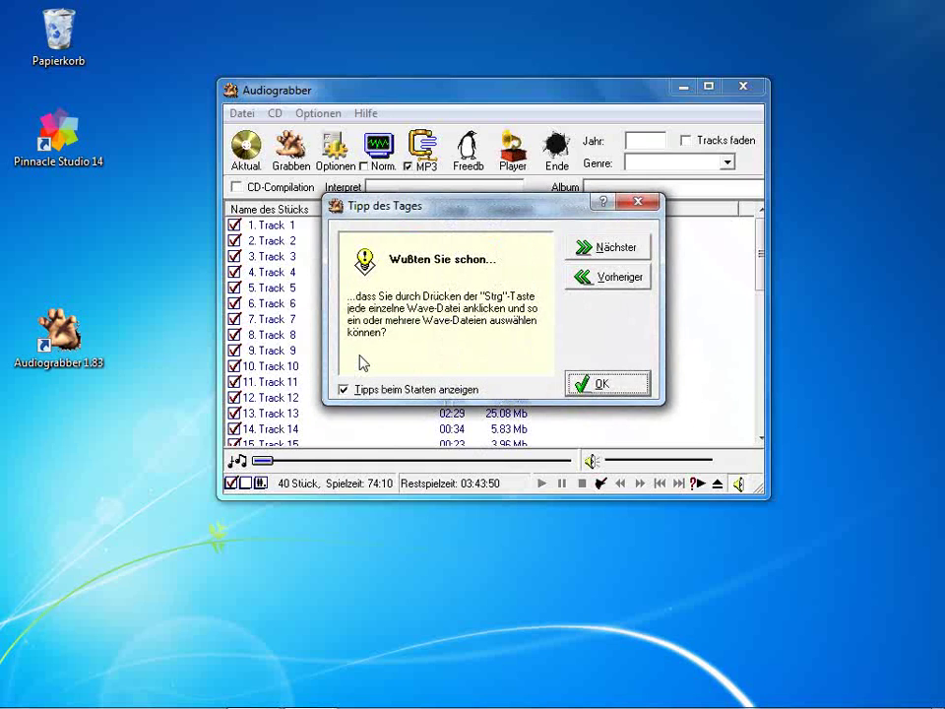
click(627, 391)
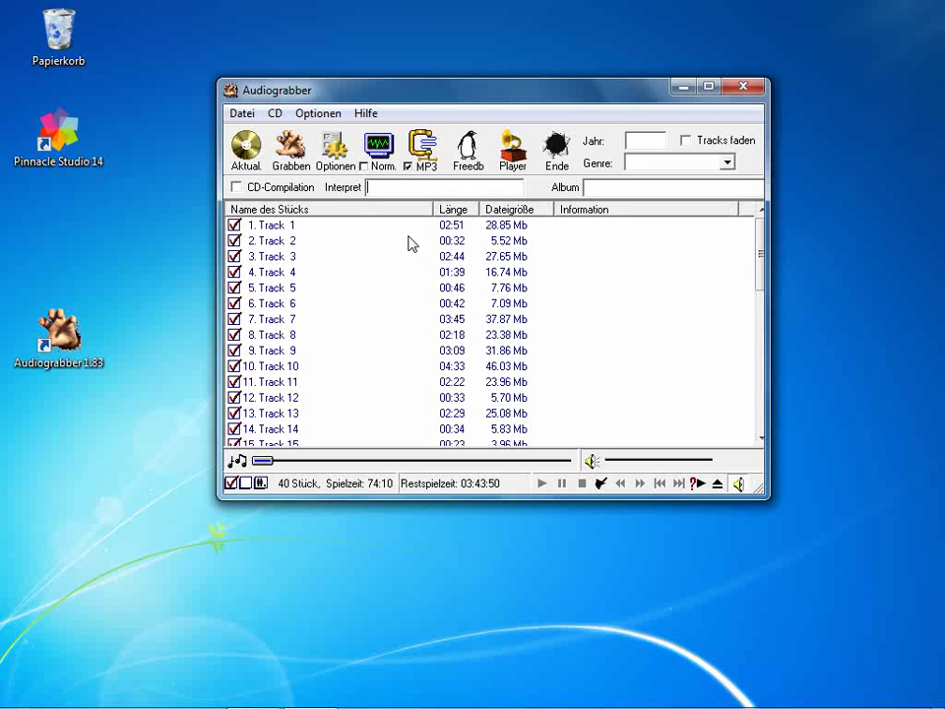
click(335, 149)
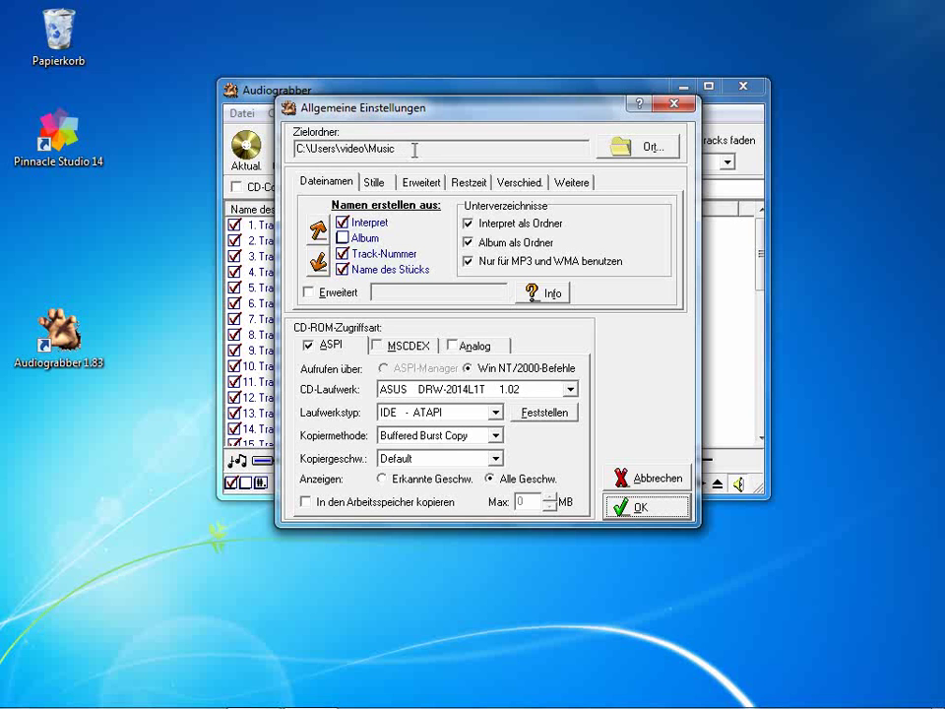
click(647, 147)
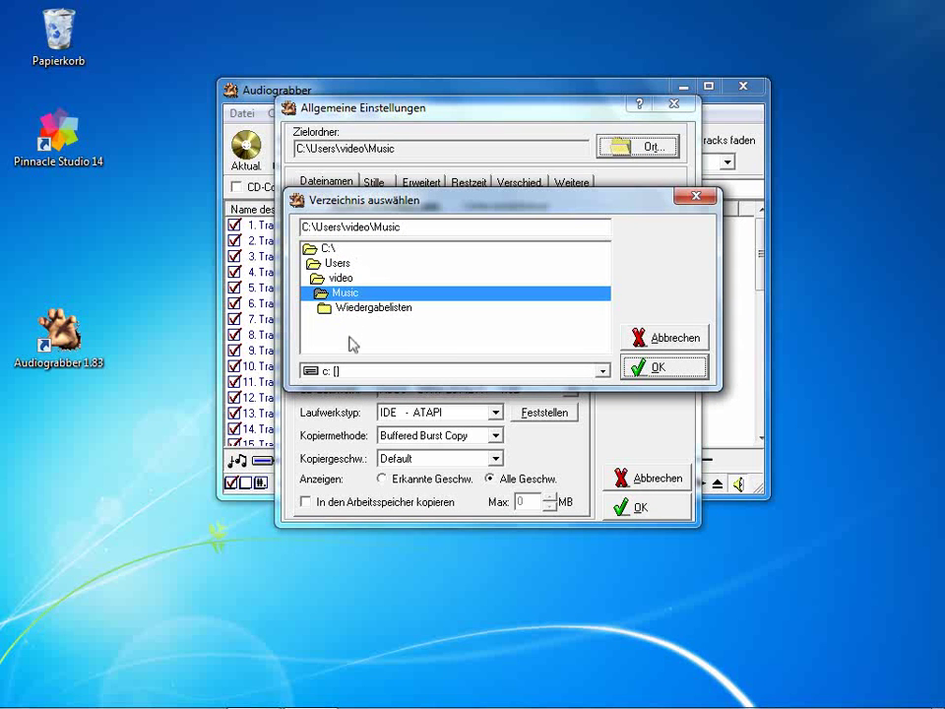
click(665, 340)
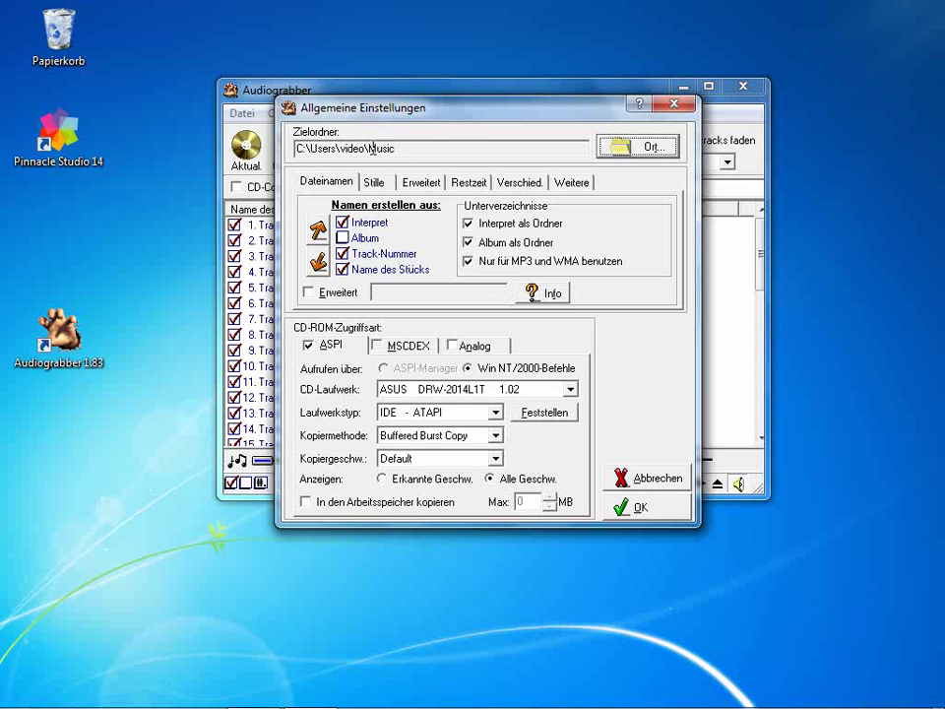
click(638, 508)
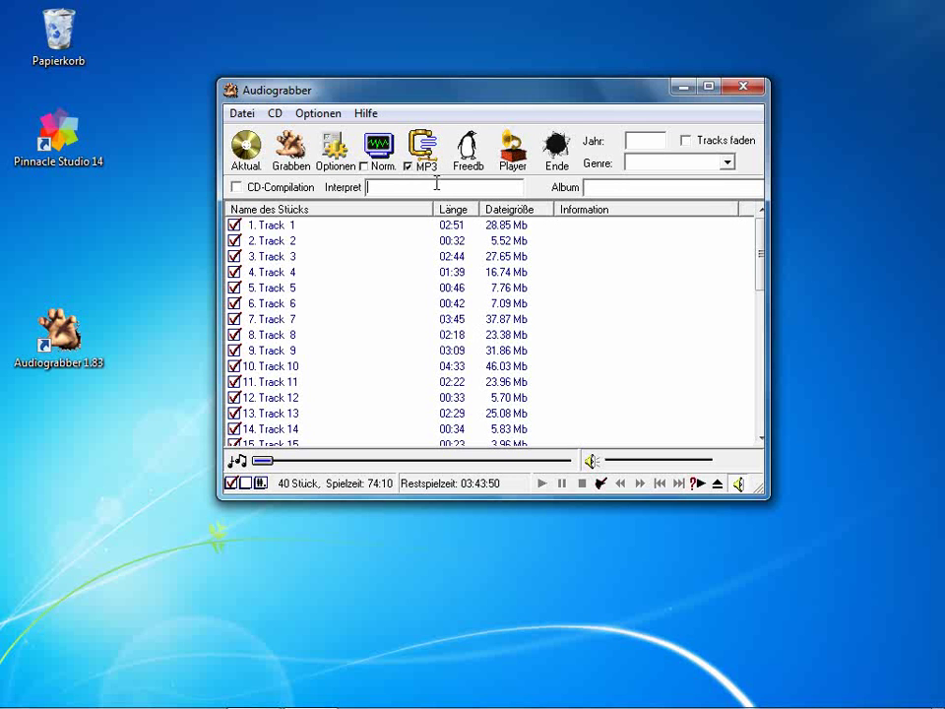
Set the MP3 options to grab as Wave-Datei with LameEnc DLL Version 1.32 as the internal encoder.
click(423, 146)
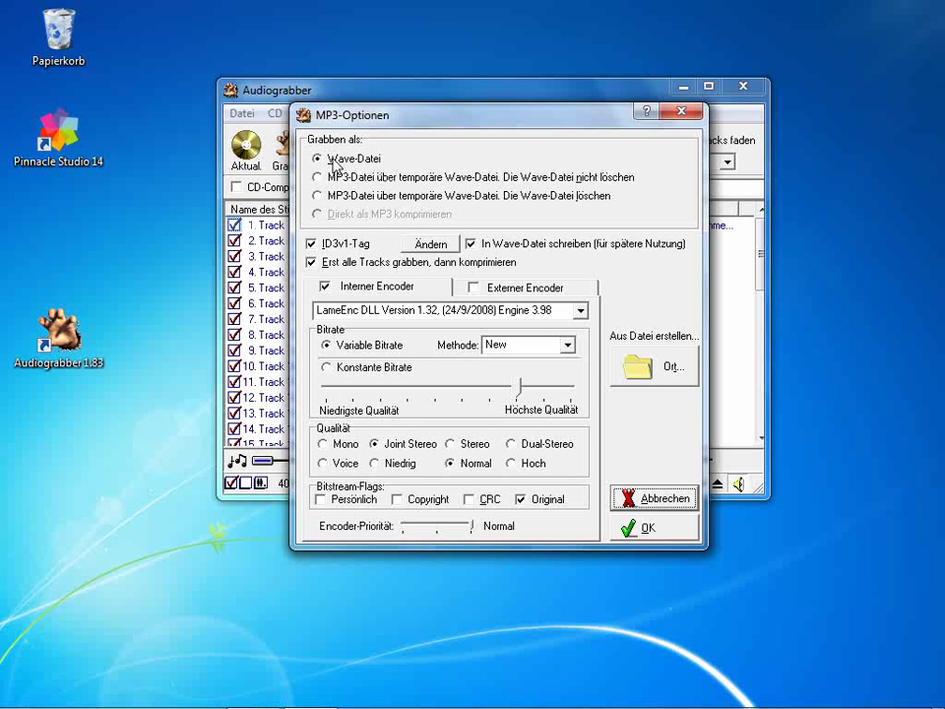
click(317, 196)
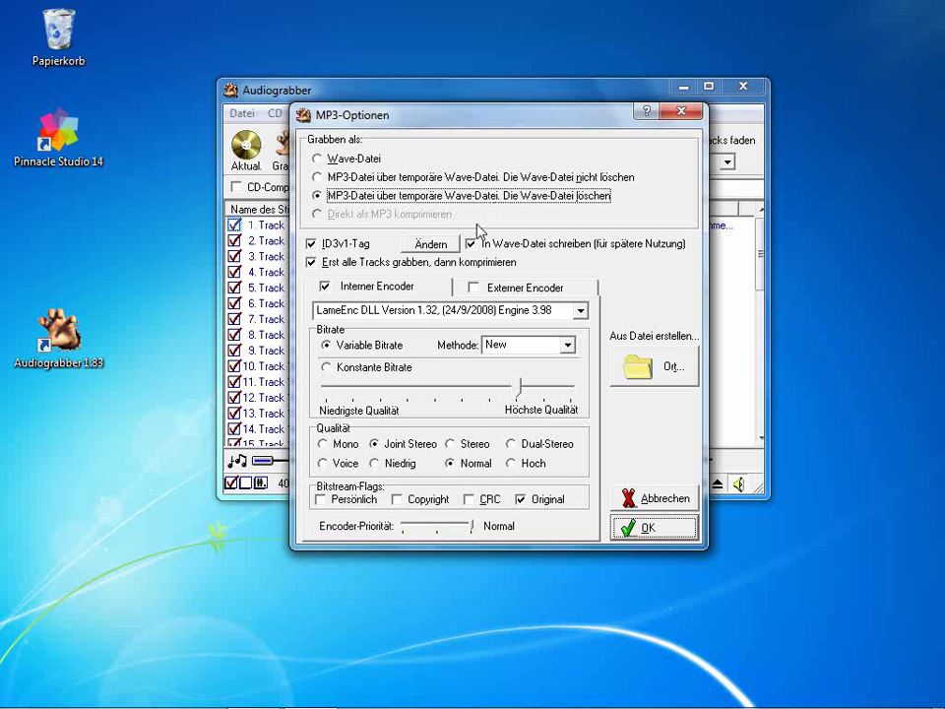
click(404, 312)
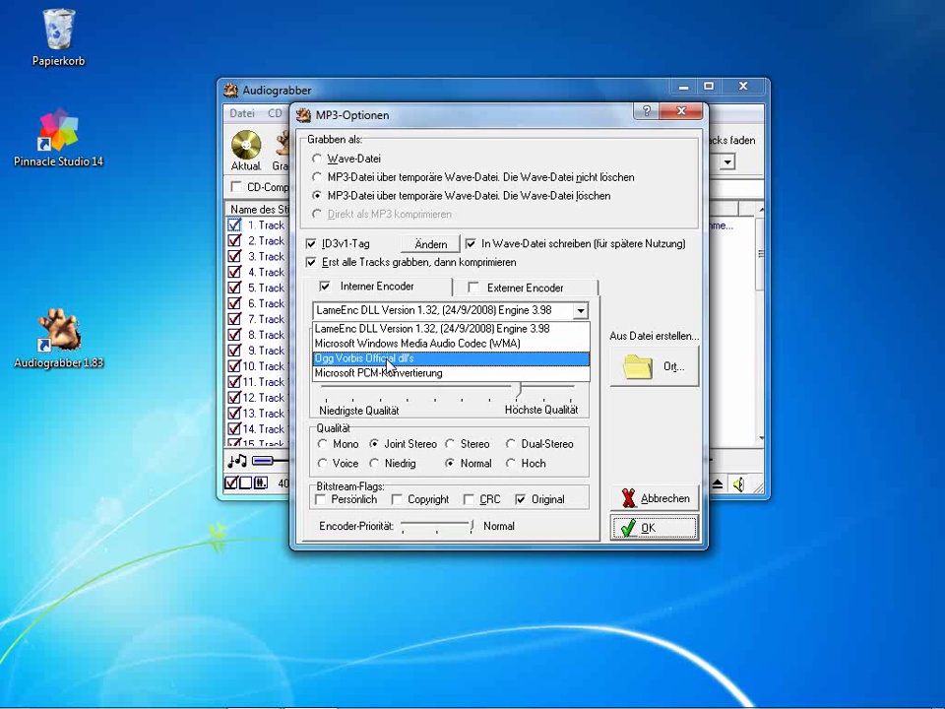
click(386, 328)
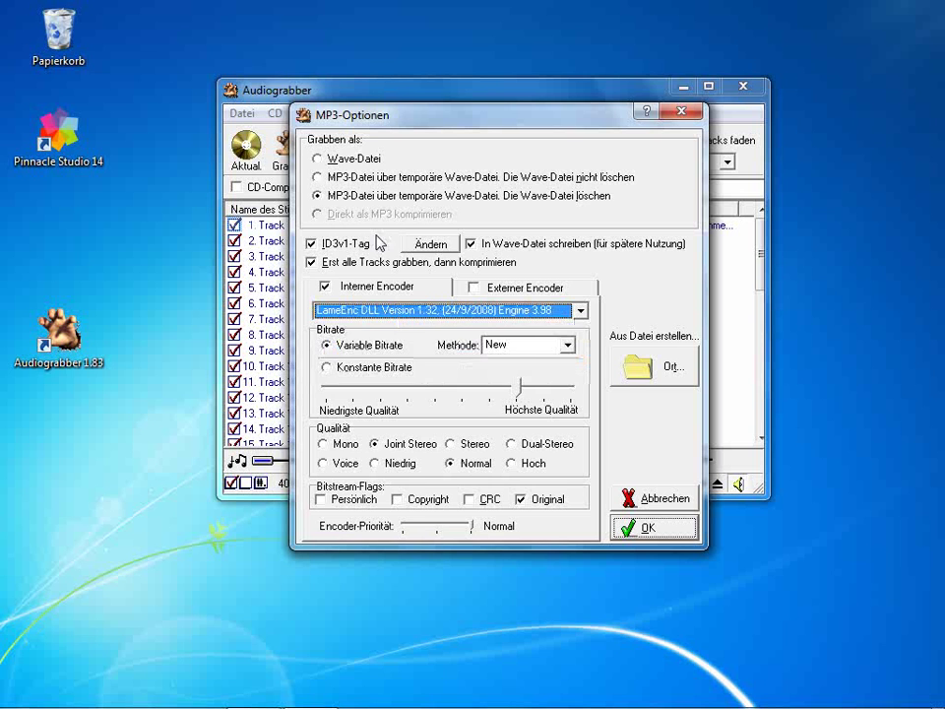
click(356, 161)
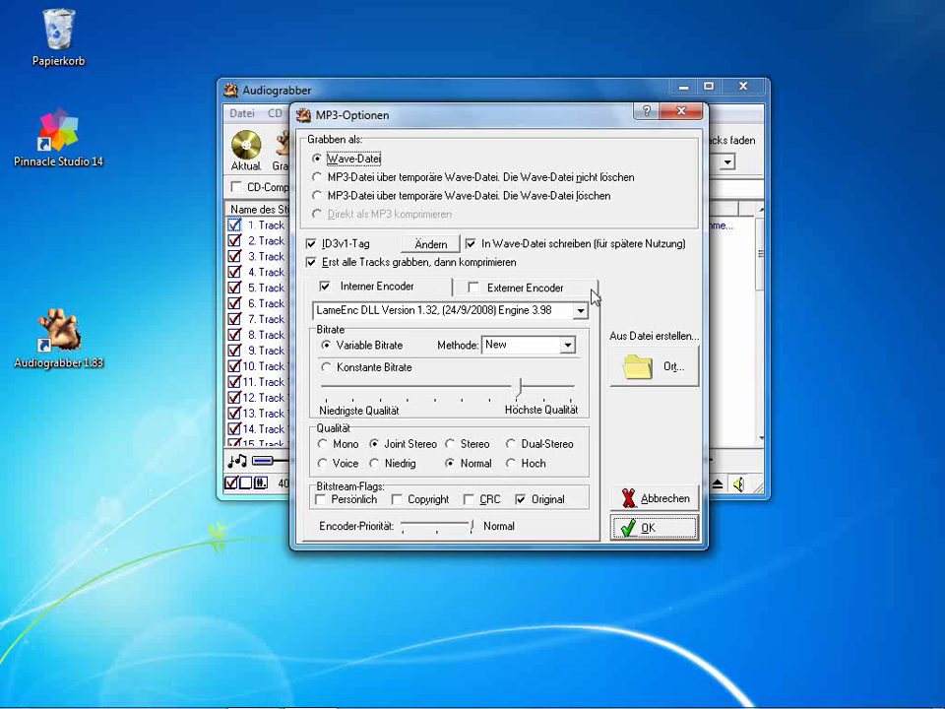
click(656, 530)
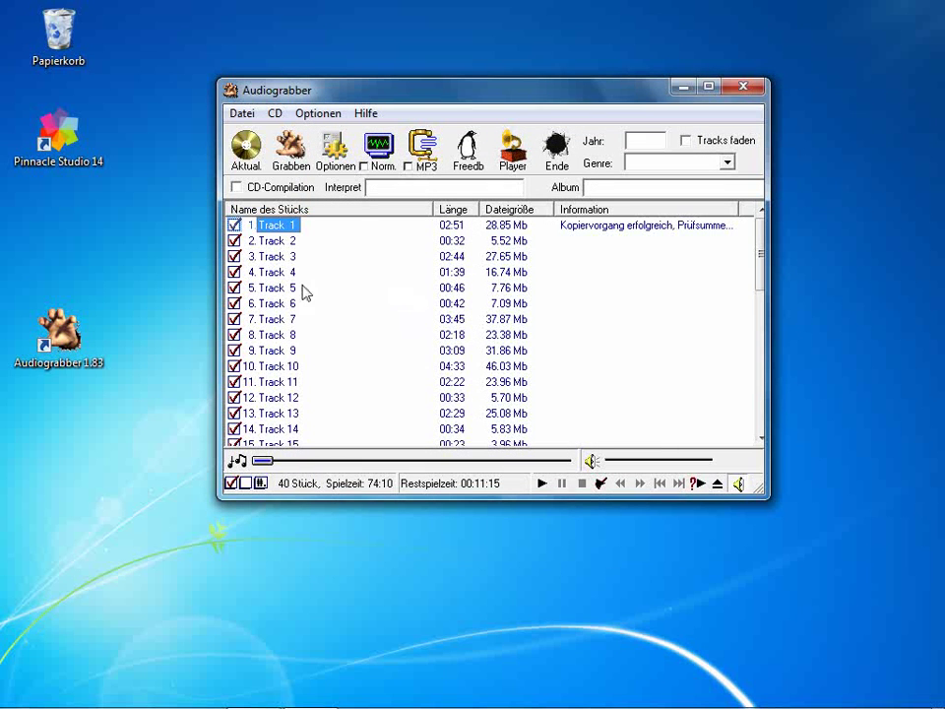
Try out the track selection by unticking tracks 1 and 2, clearing all tracks and selecting all of them again.
click(236, 226)
click(235, 240)
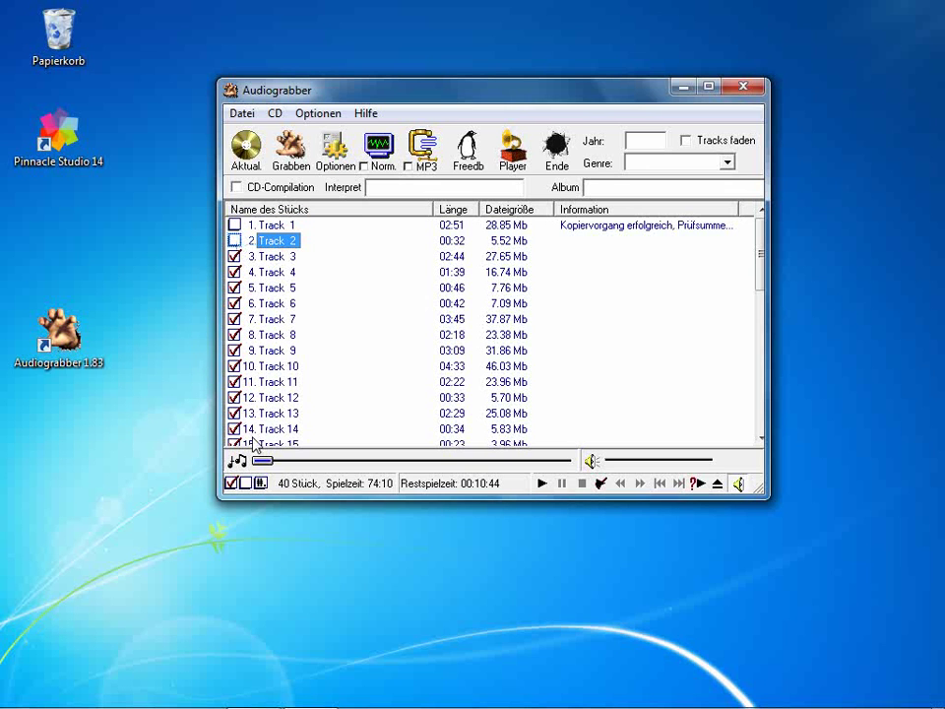
click(245, 483)
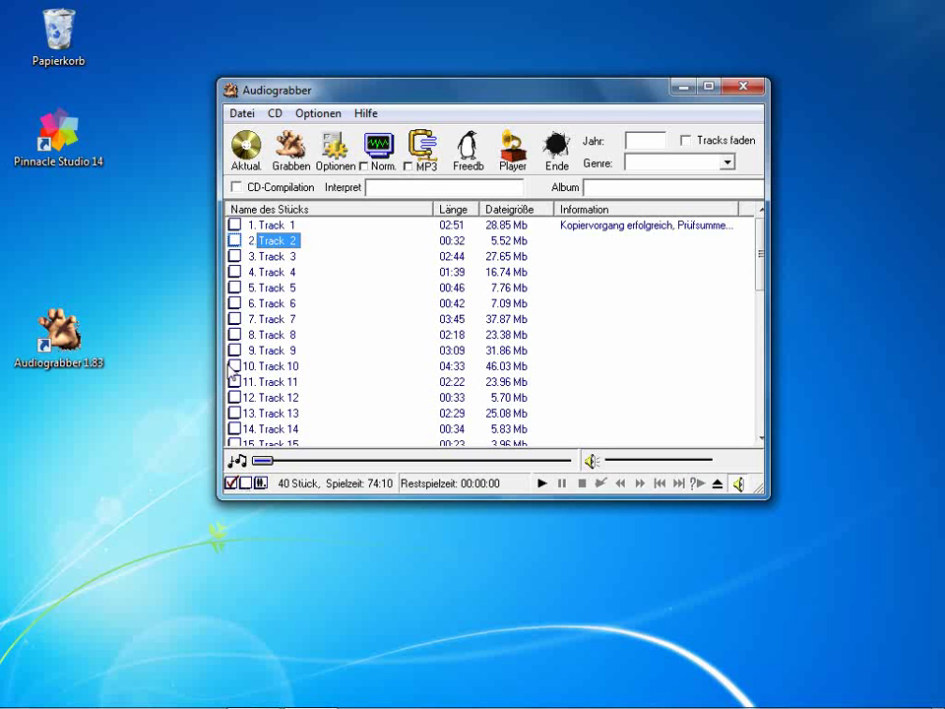
click(230, 484)
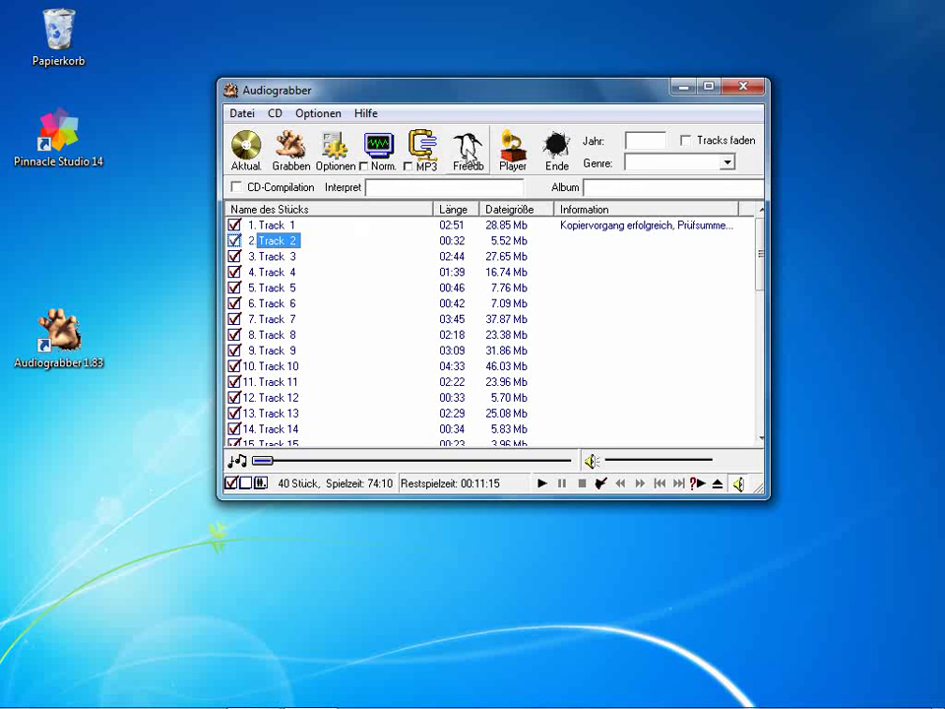
Fetch the CD's titles from Freedb, grab only tracks 2 November (Cut) and 3 Ramblas (Piano solo), and close Audiograbber.
click(469, 148)
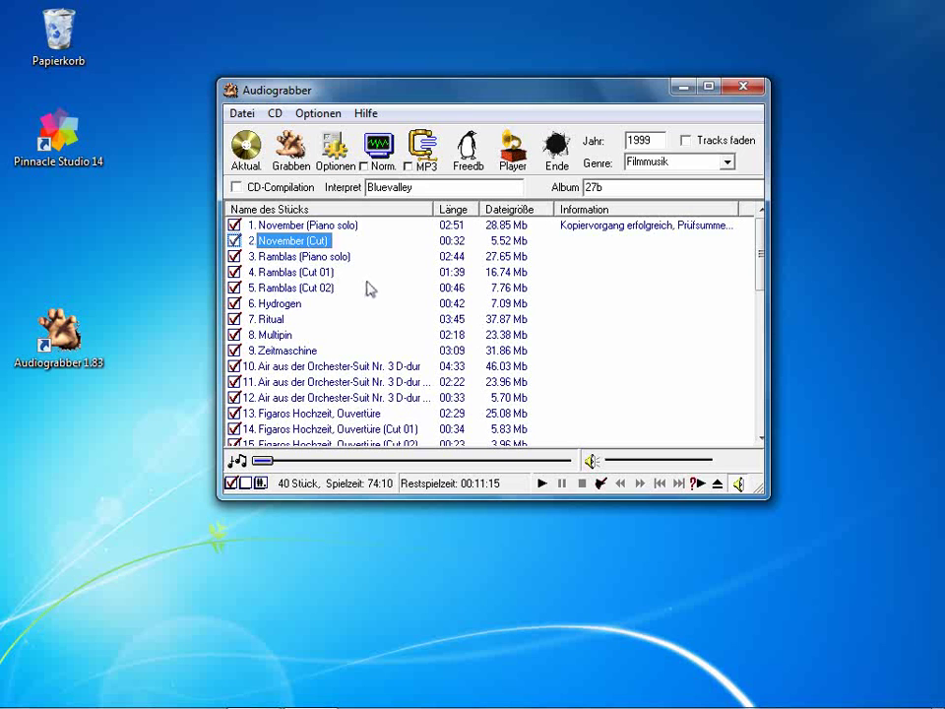
click(246, 483)
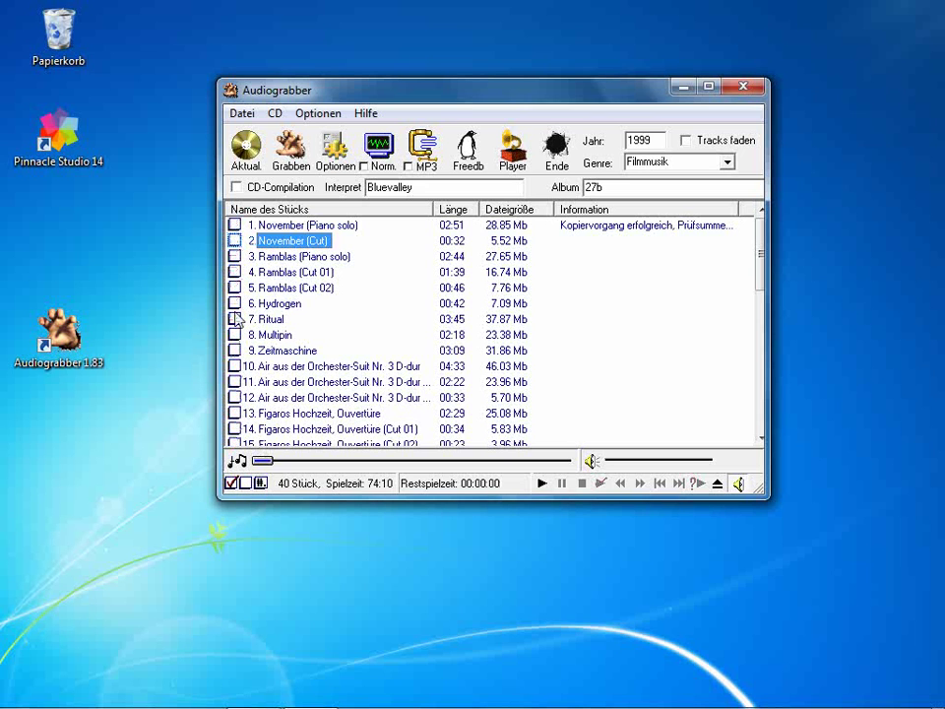
click(235, 241)
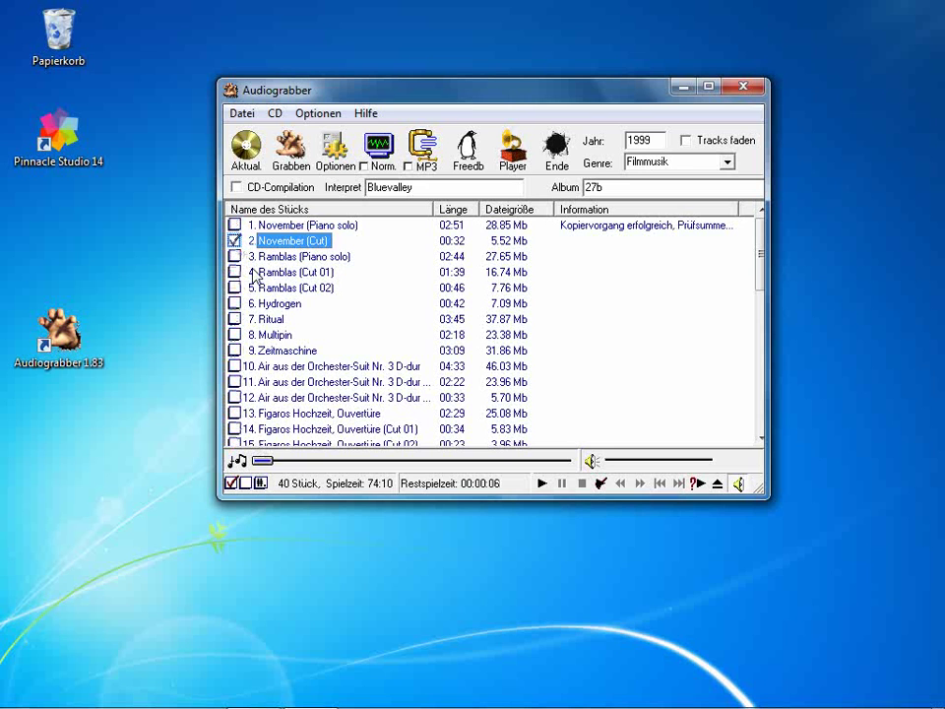
click(236, 257)
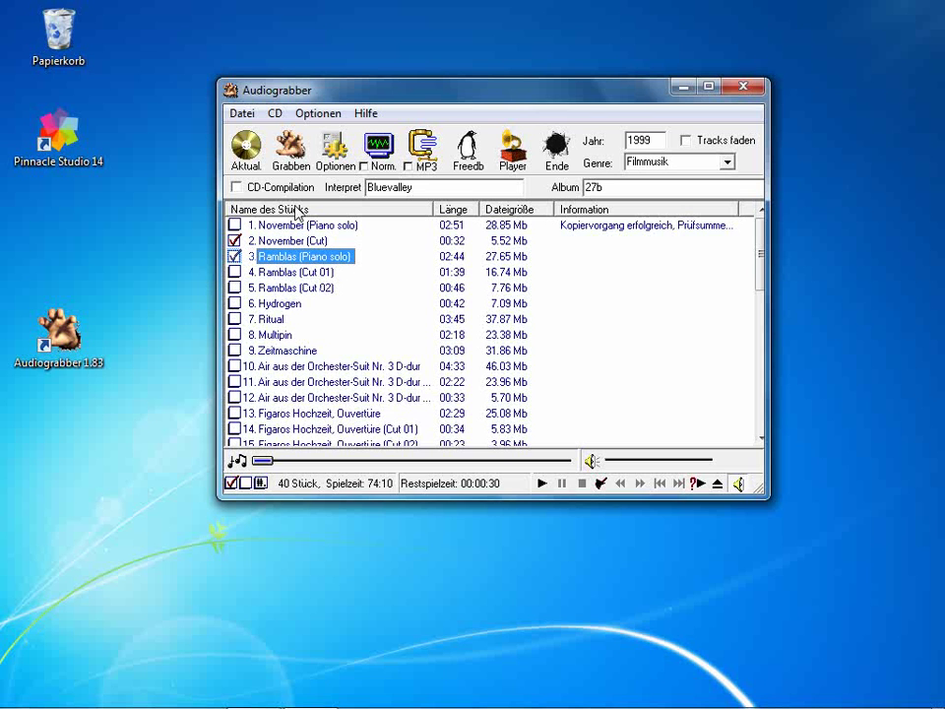
click(292, 161)
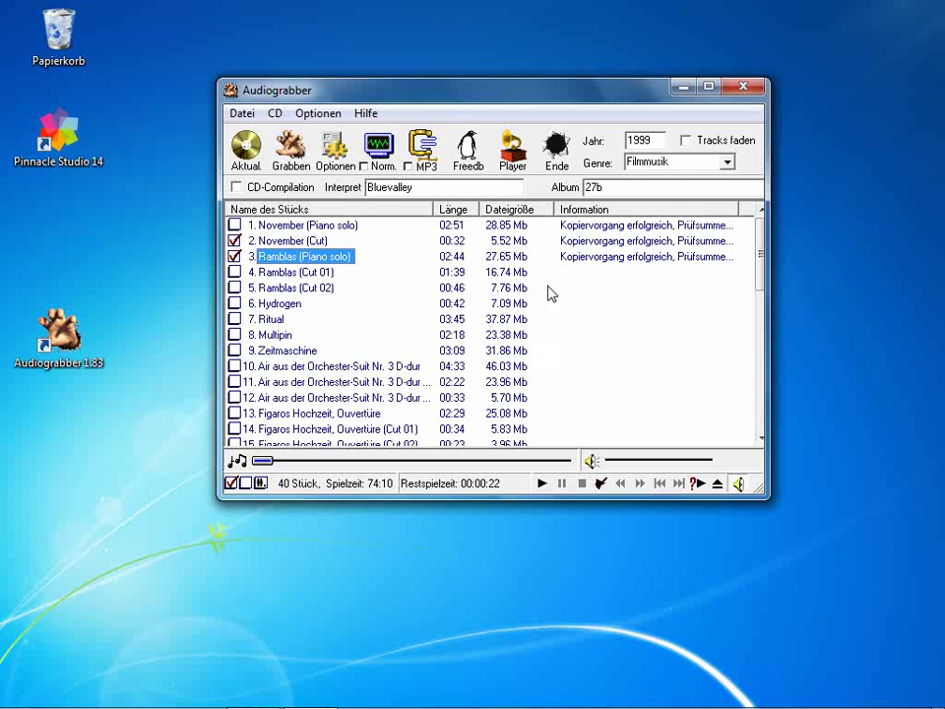
click(744, 89)
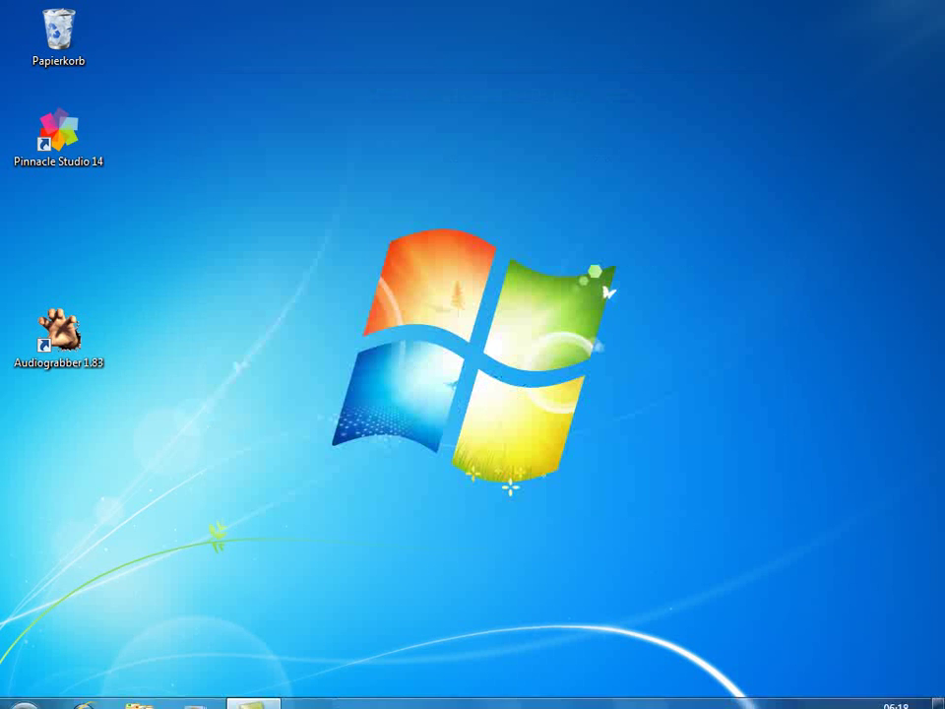
Open the Musik library and widen the Name column to examine the full names of the grabbed files.
click(24, 690)
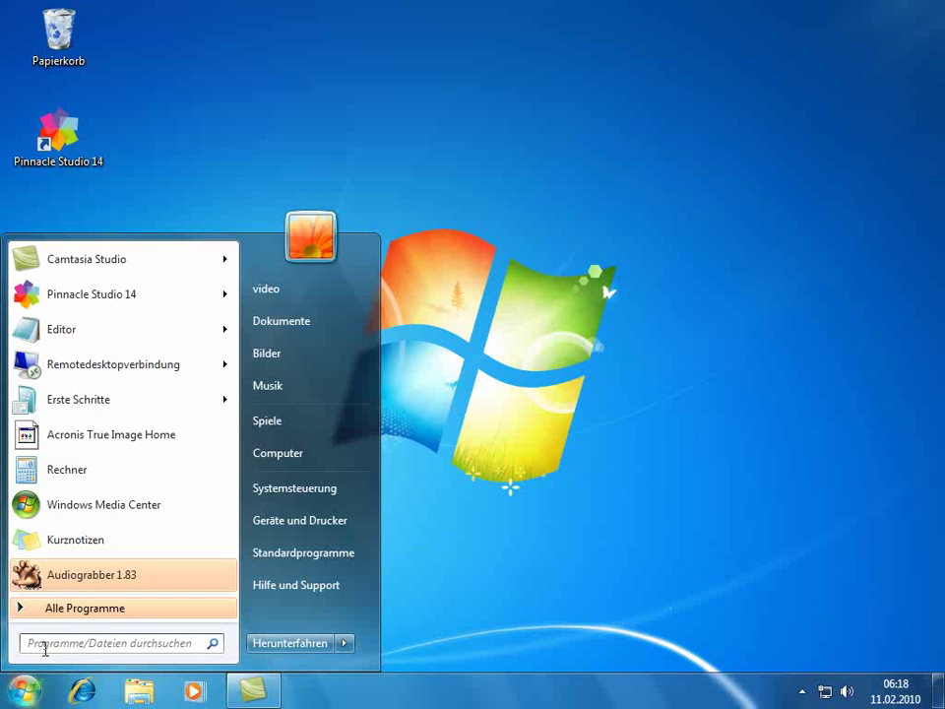
click(30, 687)
click(33, 681)
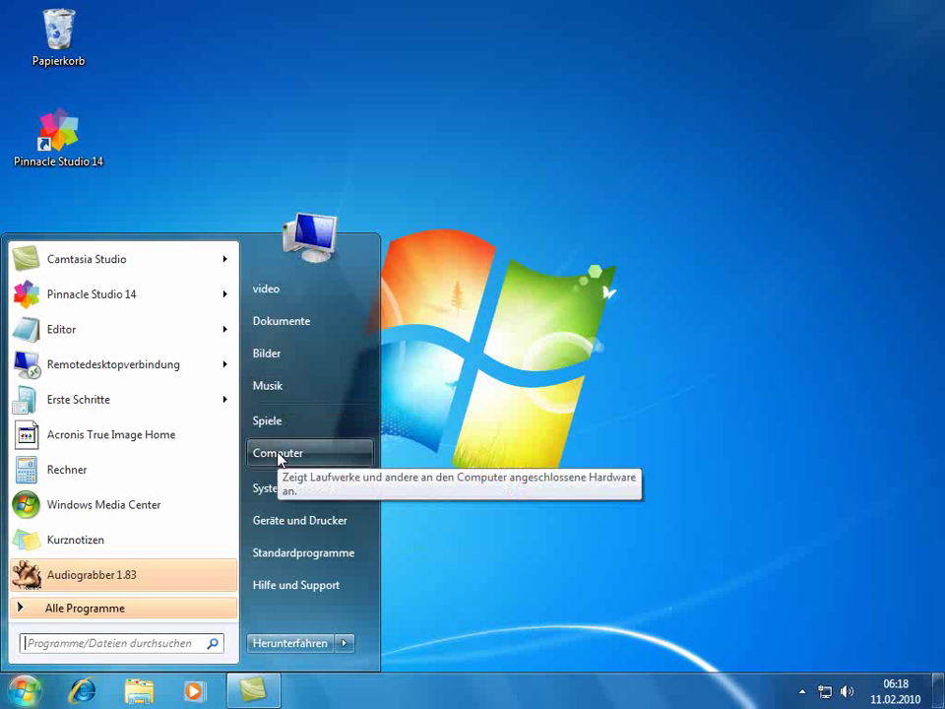
click(284, 386)
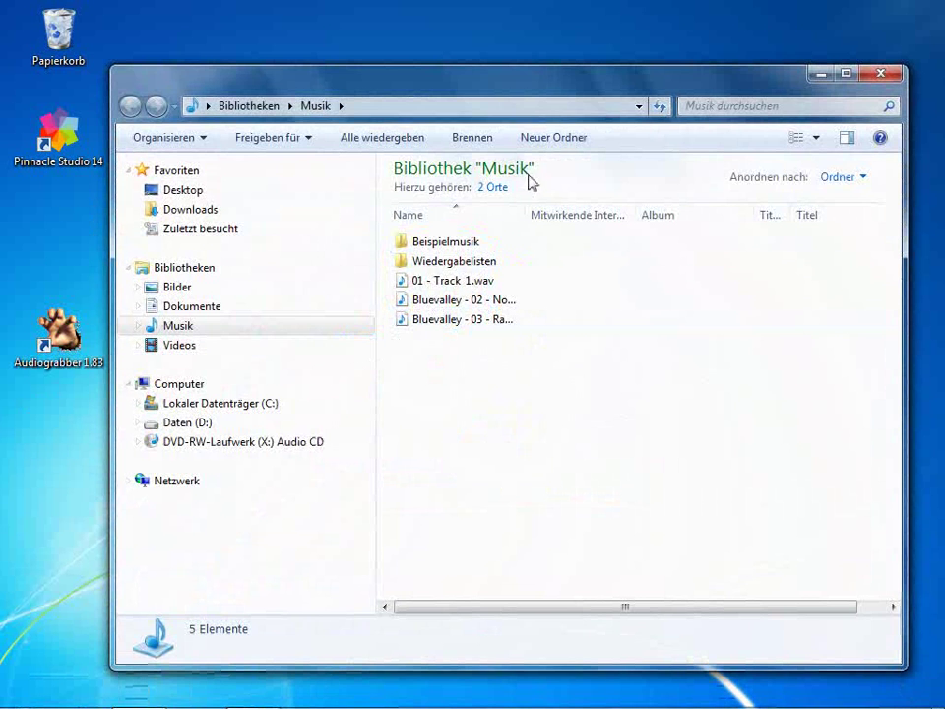
drag(523, 215, 700, 212)
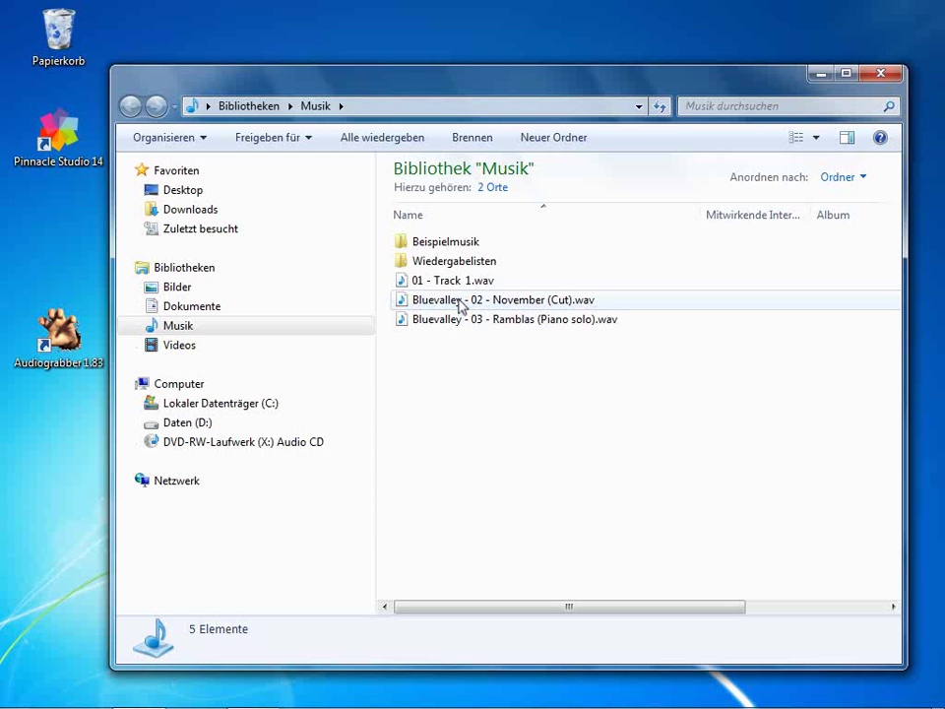
mouse_move(459, 306)
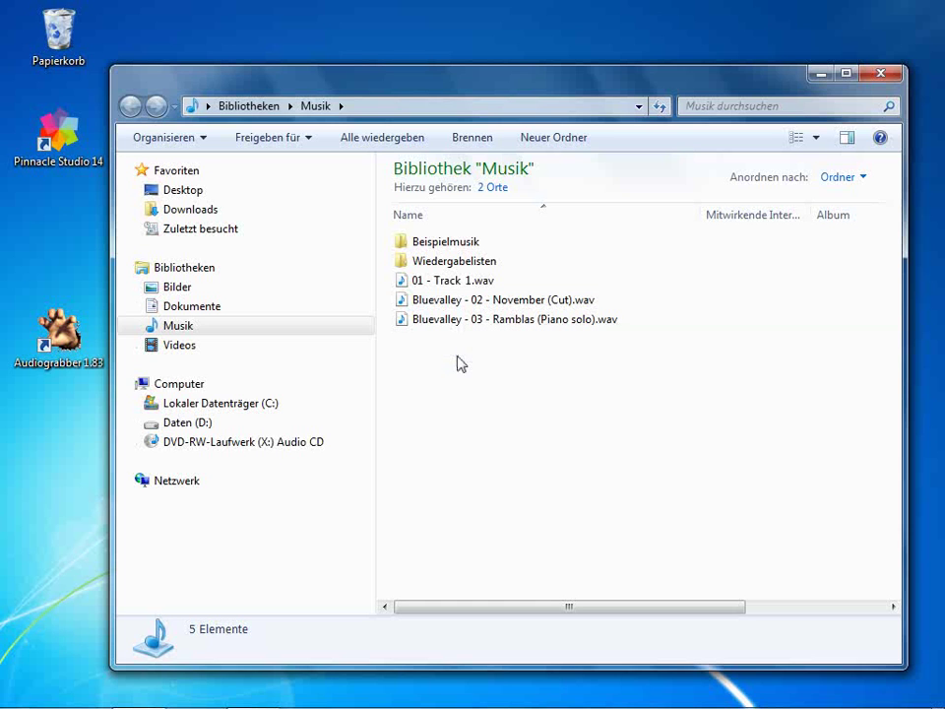